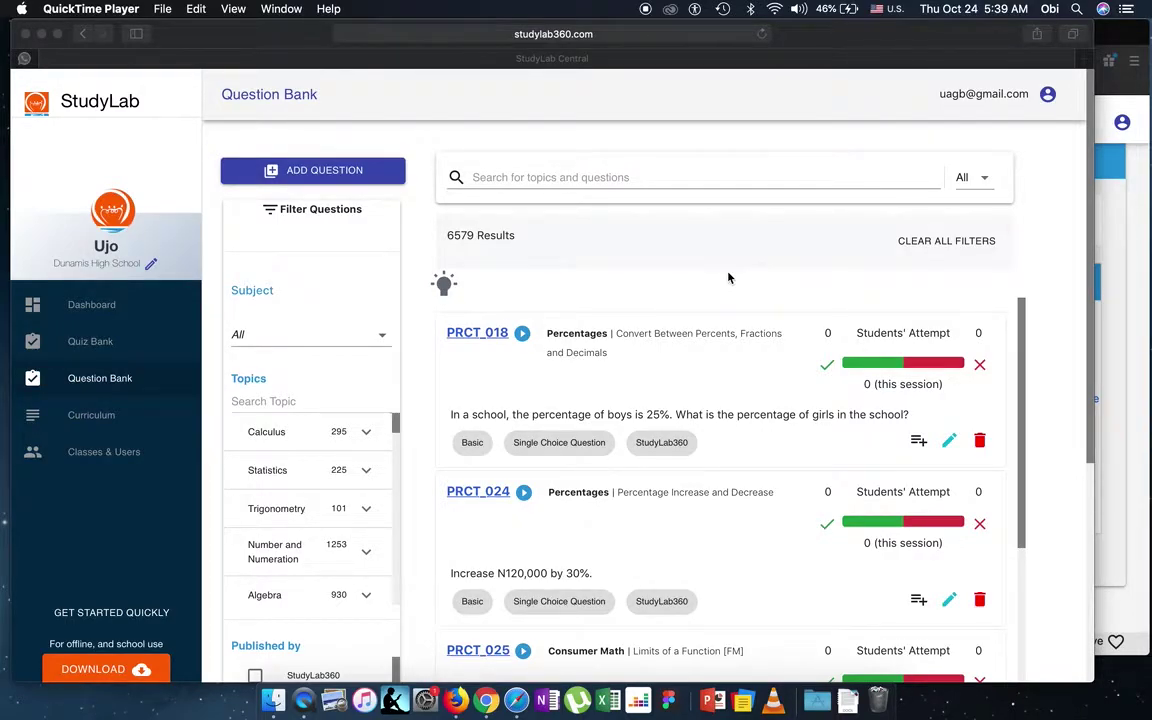
- Switch to the student account in Firefox and open the Modular Arithmetic topic in Study Mode
{"action": "left_click", "coordinate": [1118, 240]}
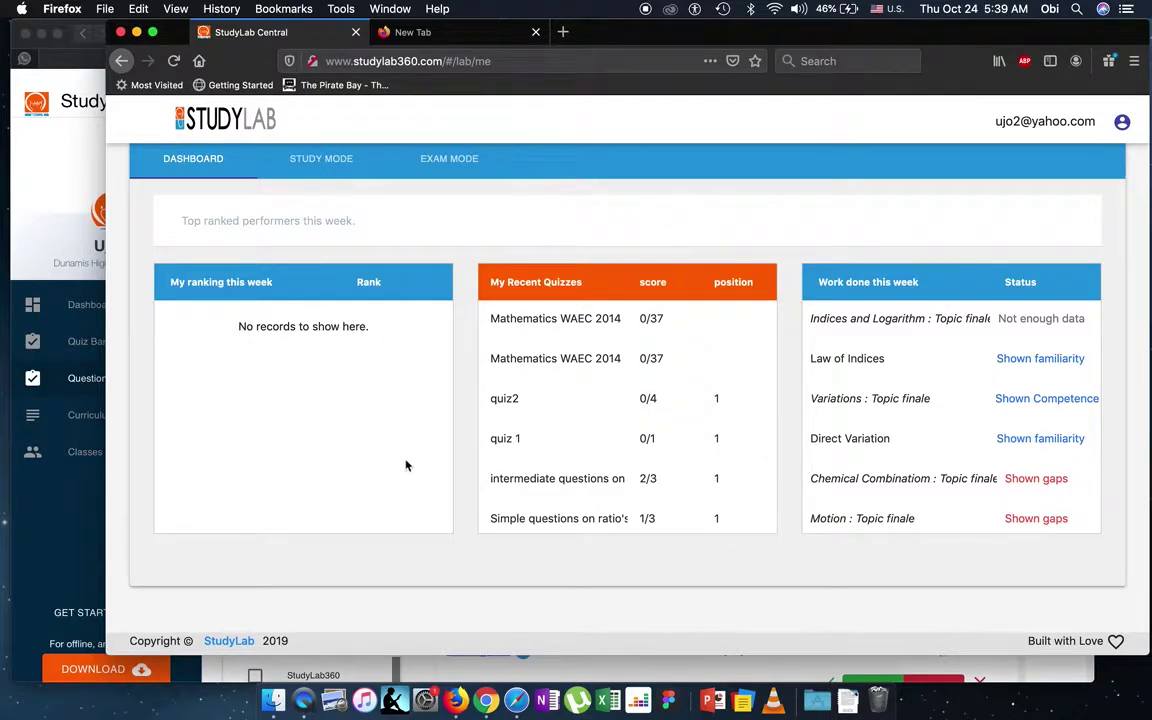
{"action": "left_click", "coordinate": [305, 156]}
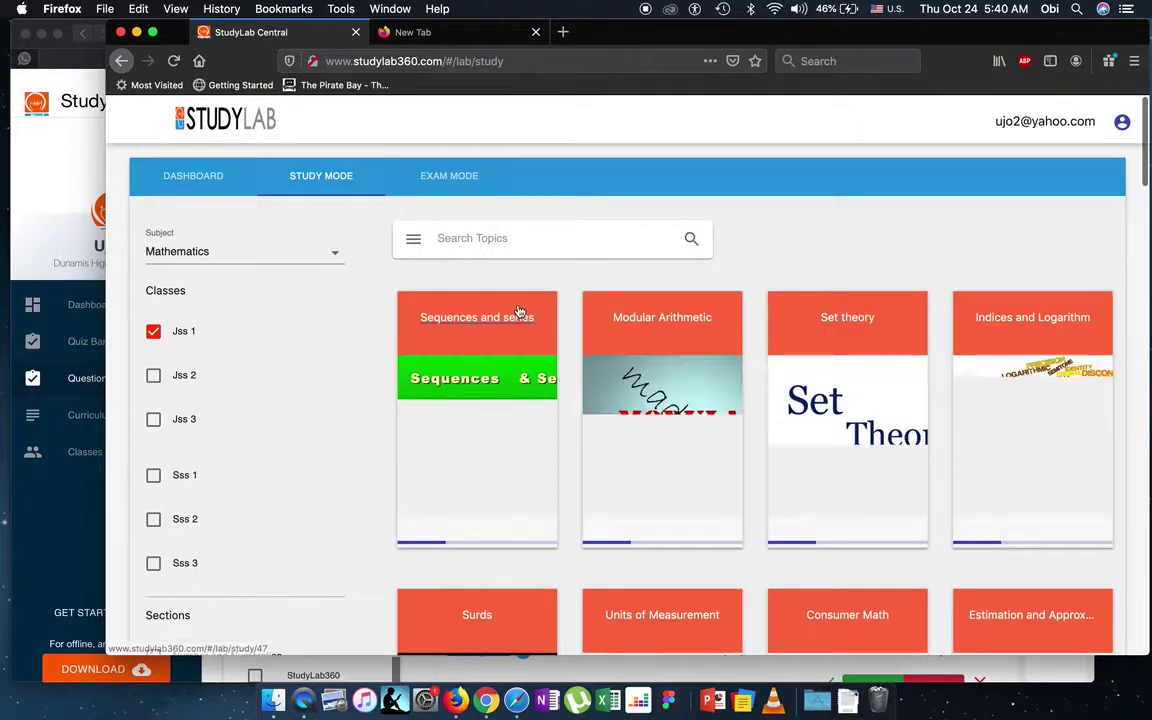
{"action": "scroll", "coordinate": [518, 312], "scroll_direction": "down", "scroll_amount": 3}
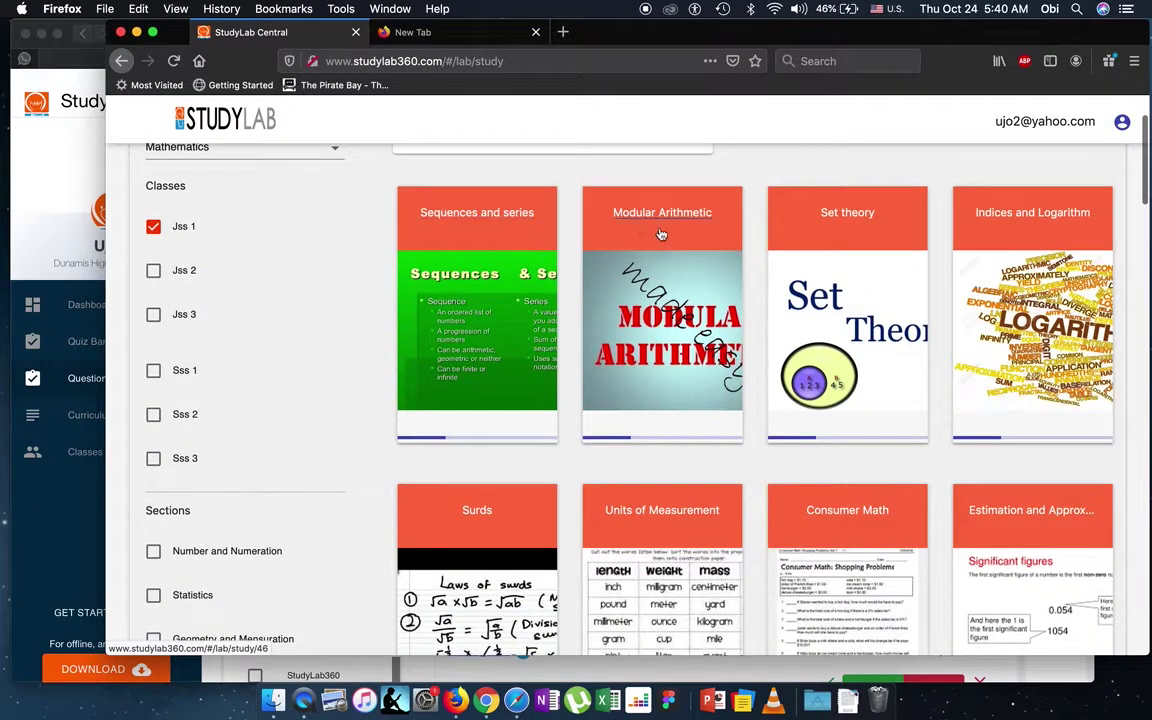
{"action": "left_click", "coordinate": [658, 216]}
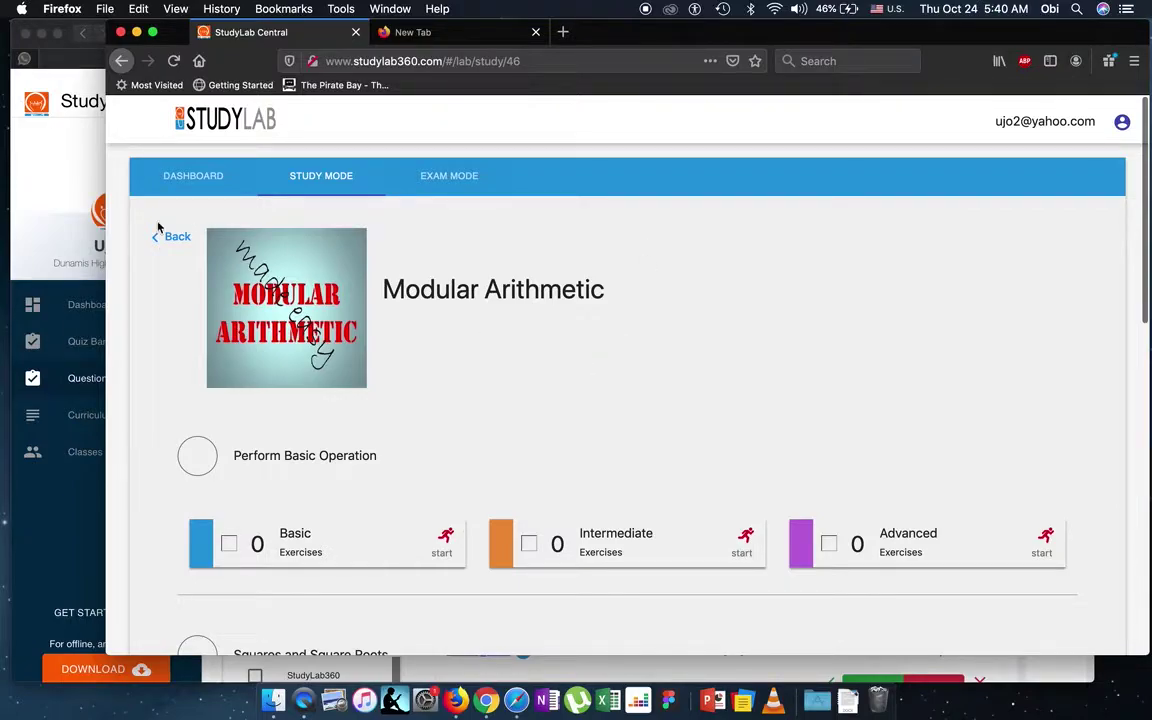
- Switch back to the teacher's Question Bank in Safari and widen the browser window slightly
{"action": "left_click", "coordinate": [39, 184]}
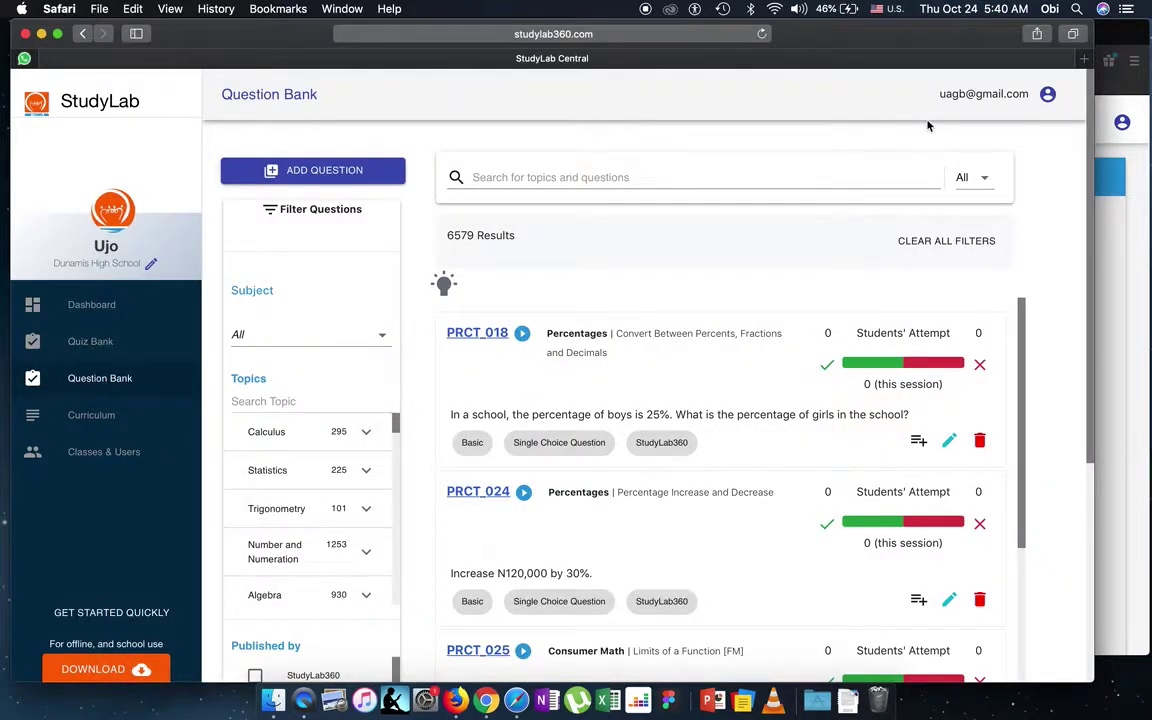
{"action": "left_click_drag", "start_coordinate": [1096, 243], "coordinate": [1130, 242]}
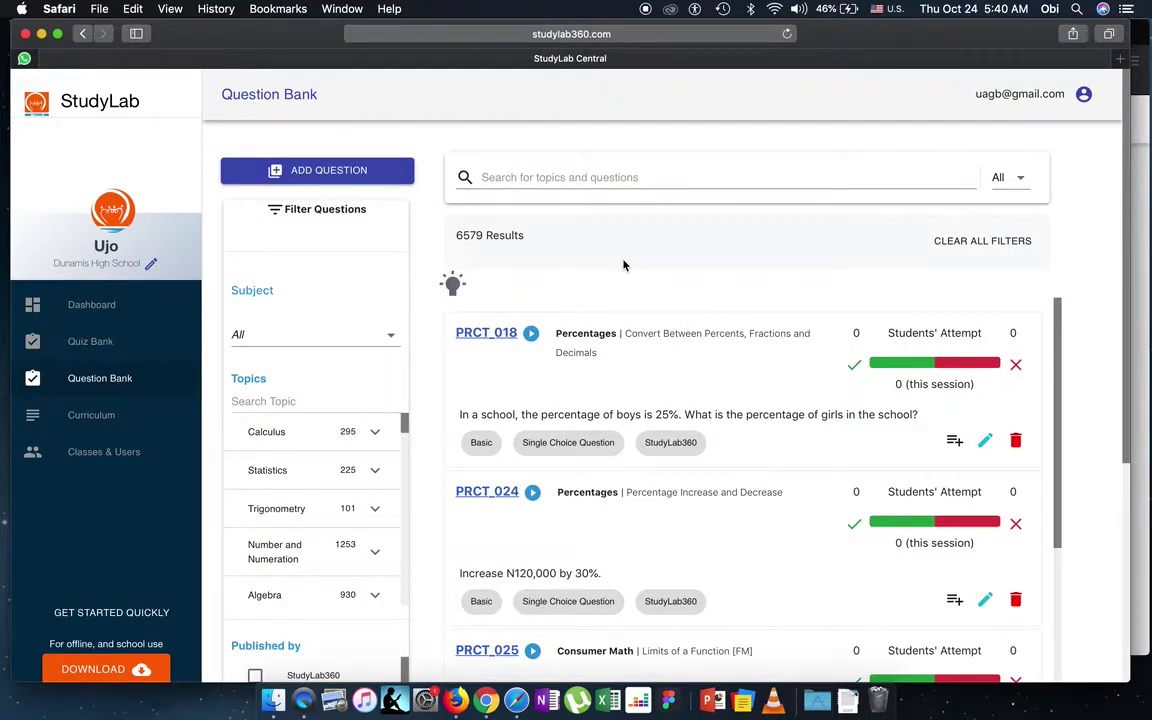
{"action": "left_click", "coordinate": [97, 381]}
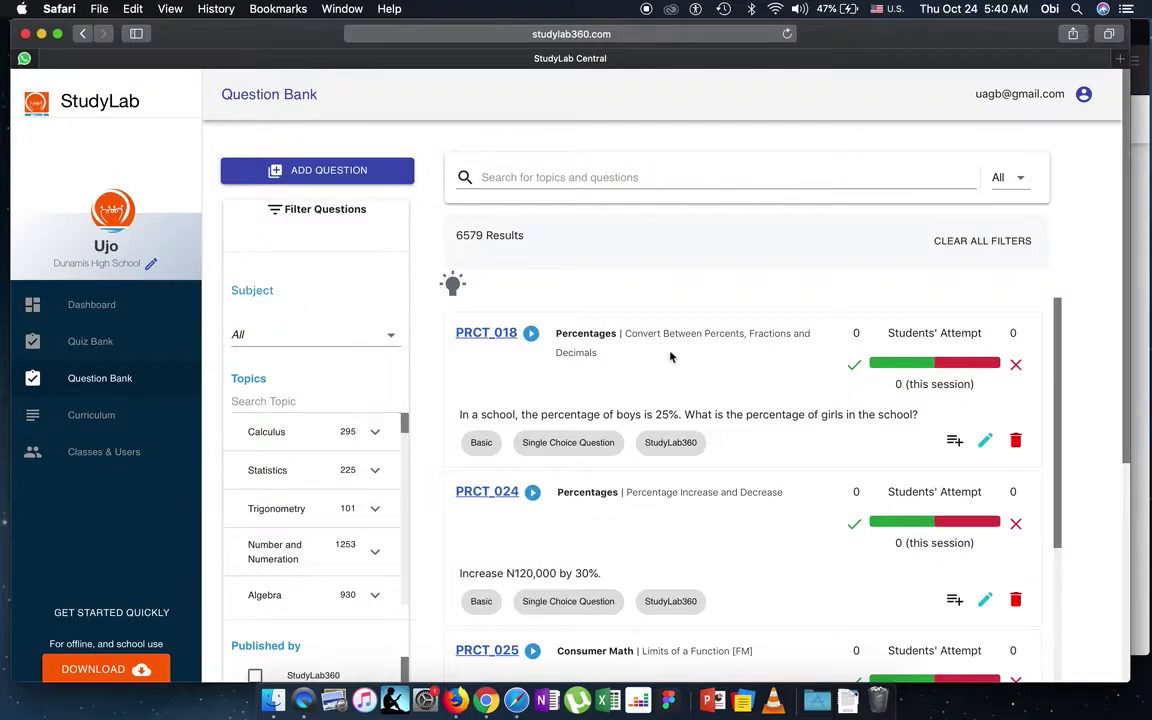
- Preview question PRCT_018 together with its video feedback, and close the preview
{"action": "left_click", "coordinate": [490, 336]}
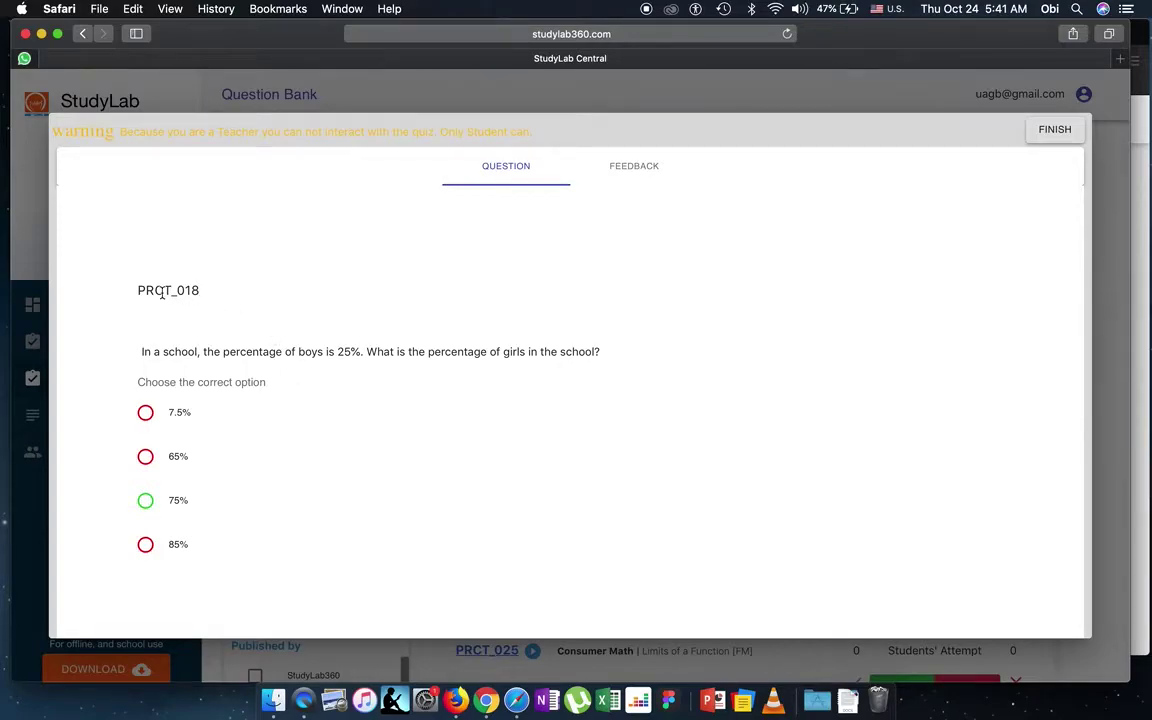
{"action": "left_click", "coordinate": [629, 169]}
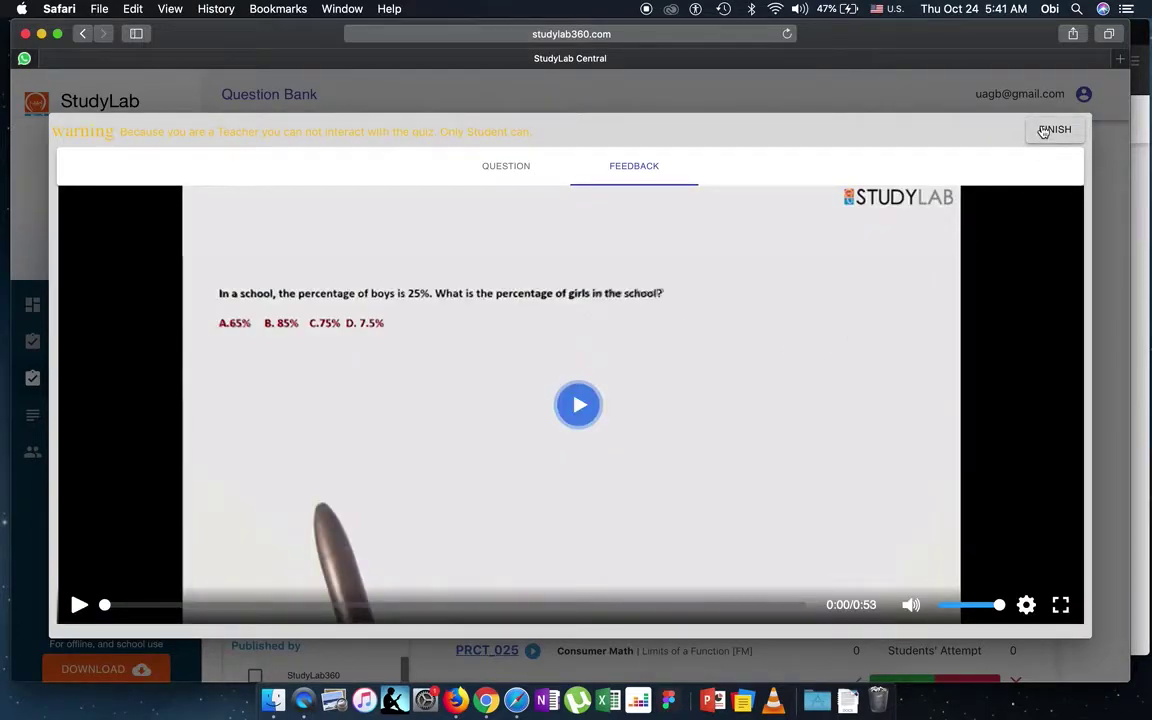
{"action": "left_click", "coordinate": [1043, 131]}
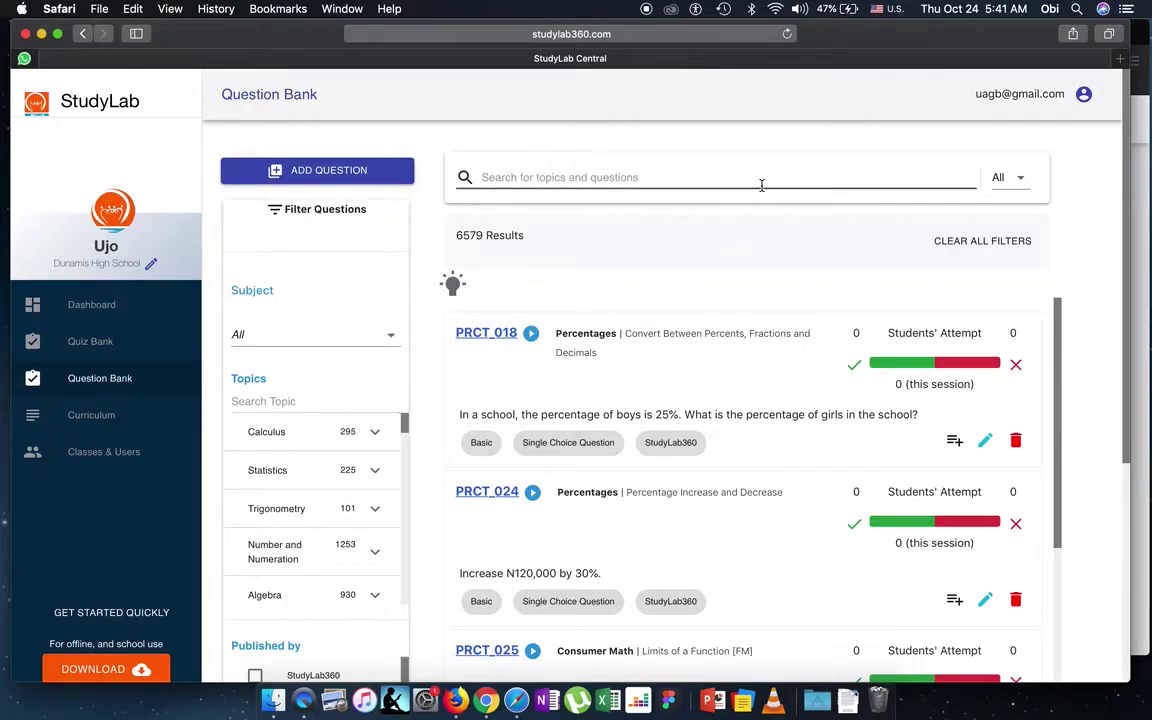
- Examine the question search and the available filters for subject, topics, publisher and visibility
{"action": "left_click", "coordinate": [630, 175]}
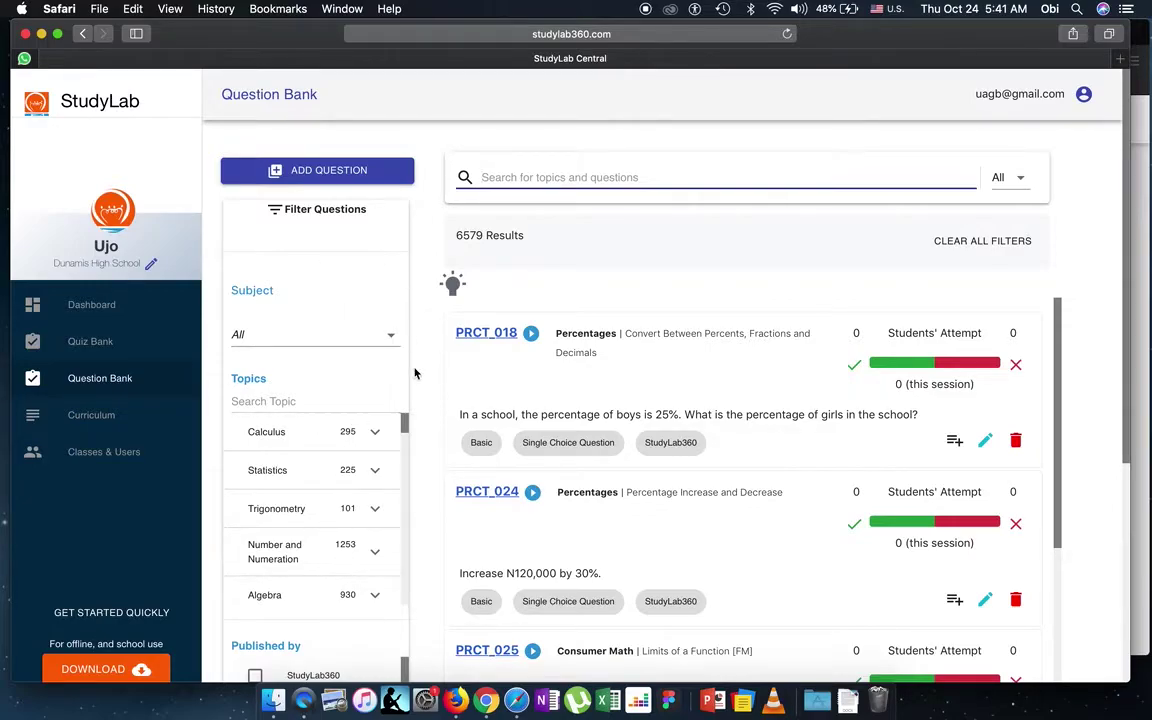
{"action": "scroll", "coordinate": [416, 394], "scroll_direction": "down", "scroll_amount": 1}
{"action": "scroll", "coordinate": [416, 394], "scroll_direction": "down", "scroll_amount": 3}
{"action": "scroll", "coordinate": [416, 394], "scroll_direction": "up", "scroll_amount": 2}
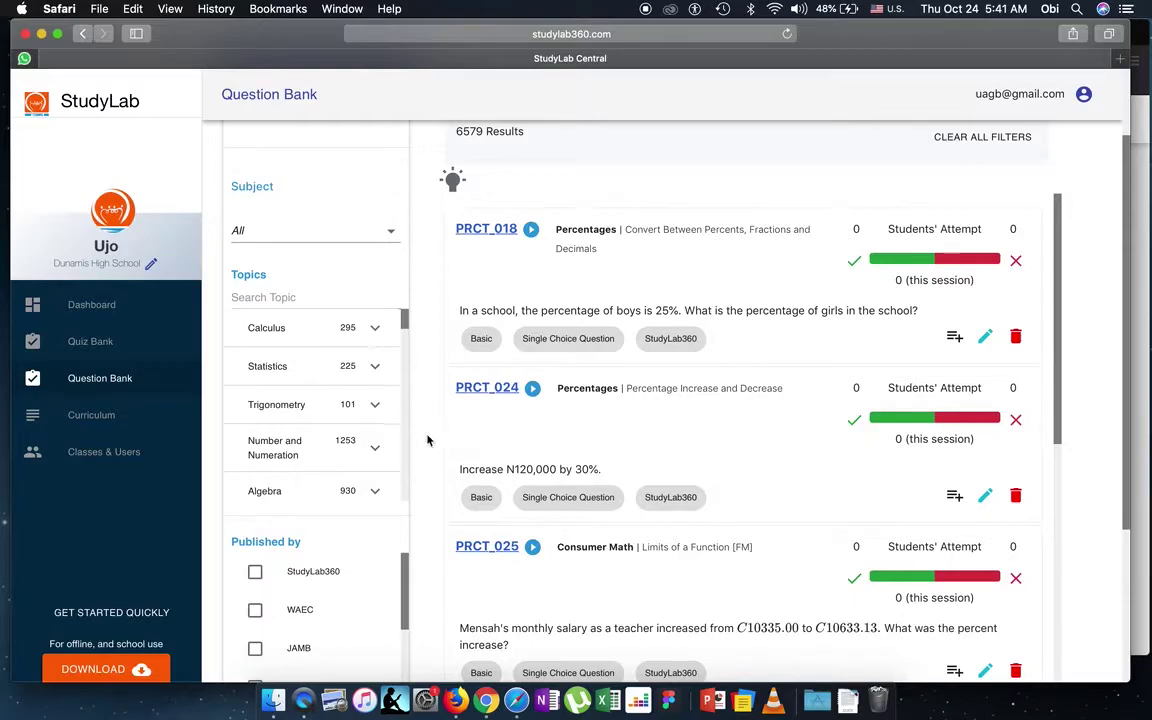
{"action": "scroll", "coordinate": [427, 440], "scroll_direction": "up", "scroll_amount": 1}
{"action": "scroll", "coordinate": [427, 440], "scroll_direction": "up", "scroll_amount": 1}
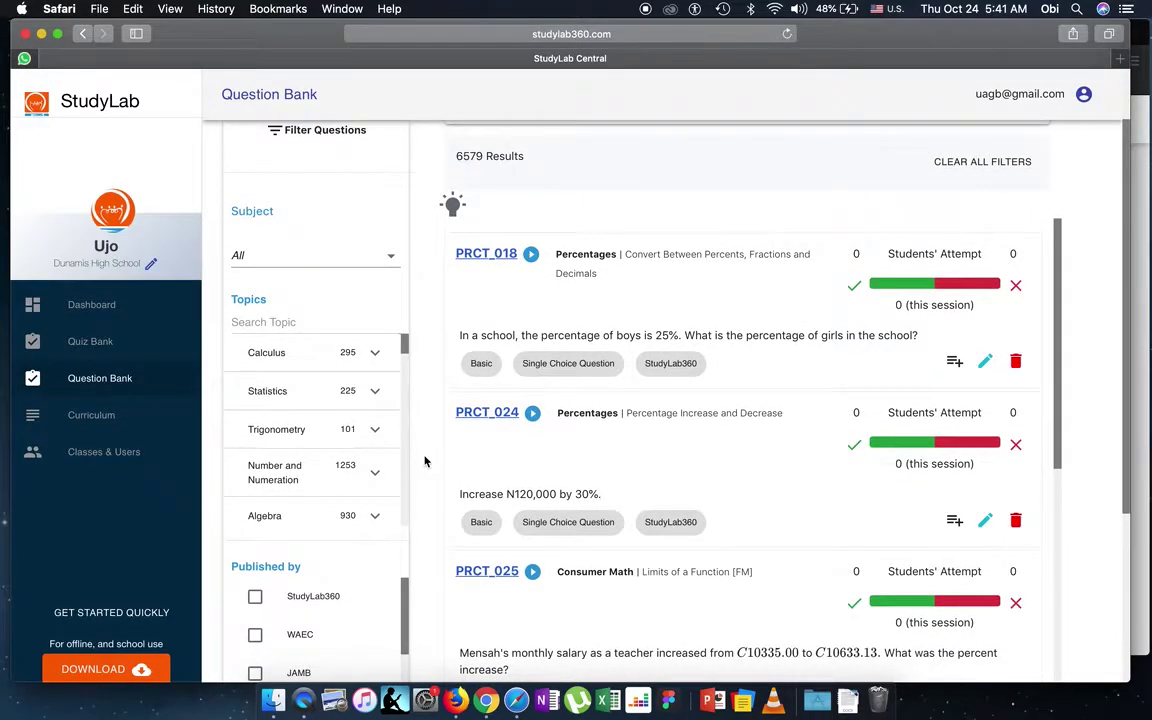
{"action": "scroll", "coordinate": [425, 461], "scroll_direction": "down", "scroll_amount": 3}
{"action": "scroll", "coordinate": [425, 461], "scroll_direction": "down", "scroll_amount": 3}
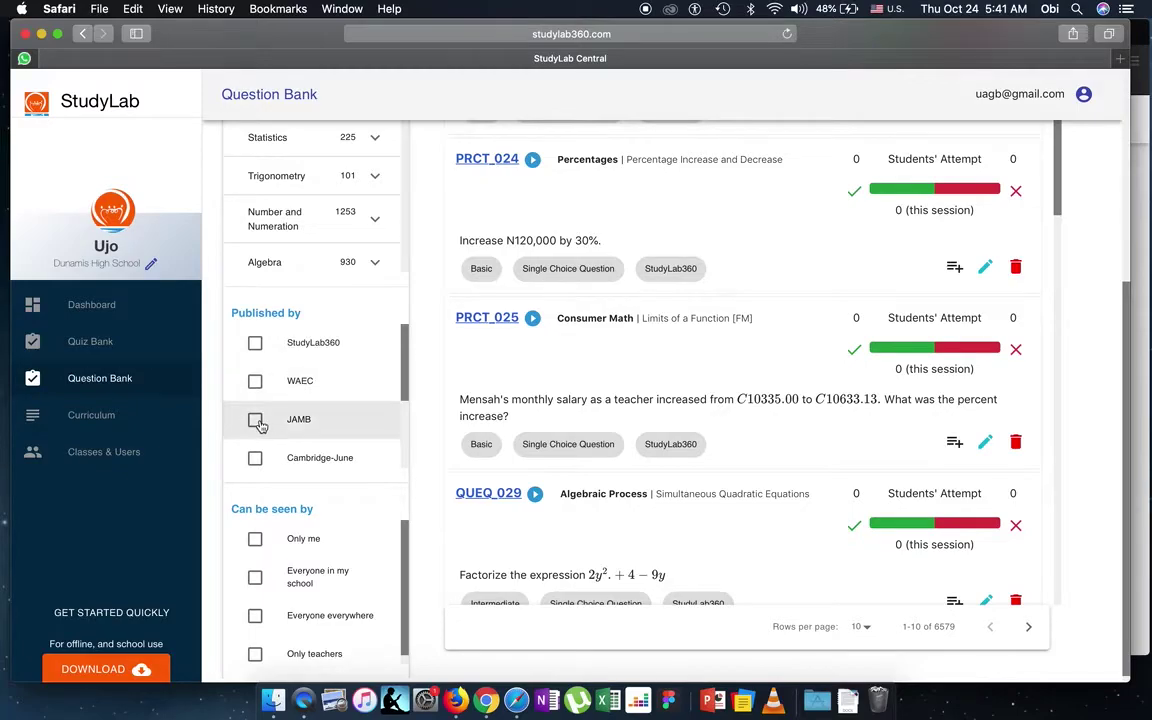
{"action": "scroll", "coordinate": [268, 455], "scroll_direction": "down", "scroll_amount": 3}
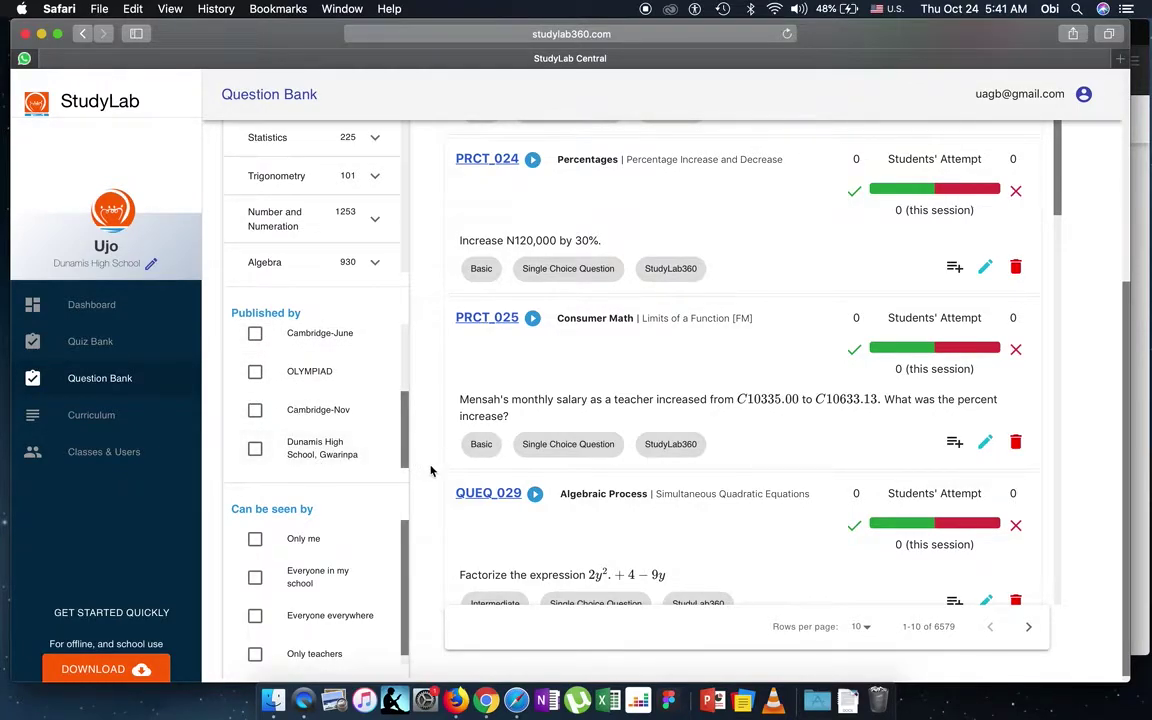
{"action": "scroll", "coordinate": [431, 471], "scroll_direction": "down", "scroll_amount": 1}
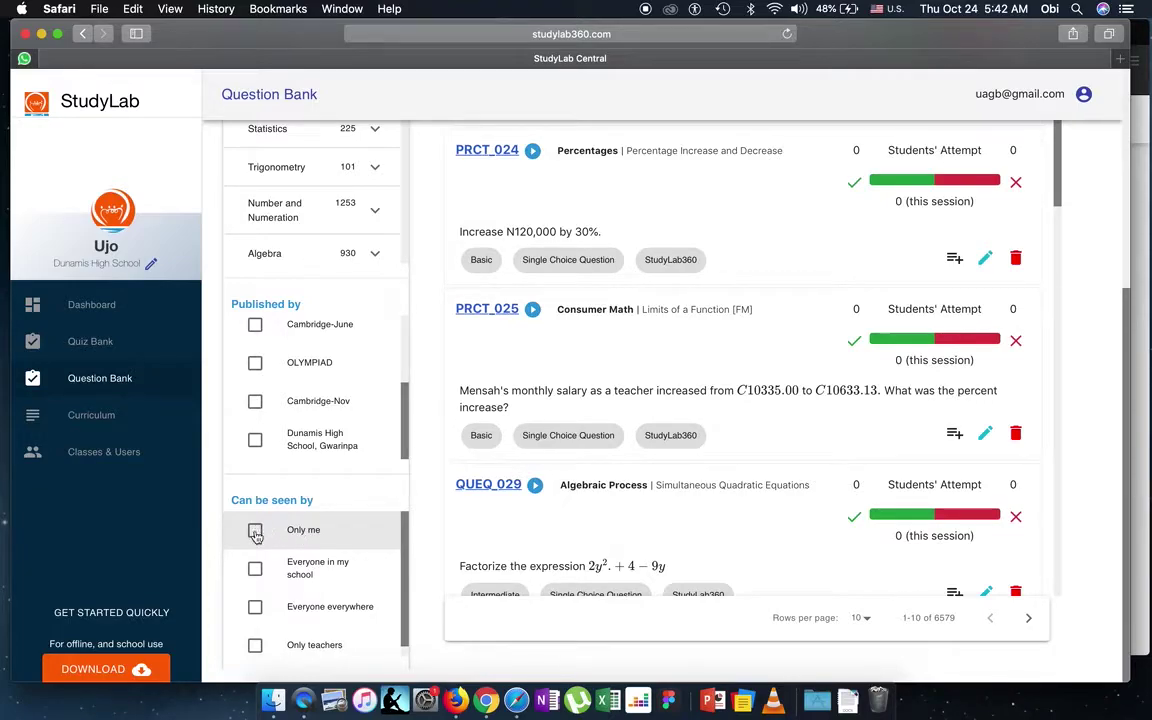
- Filter the questions to those that can be seen by Only me, and switch to the student view in Firefox
{"action": "left_click", "coordinate": [255, 531]}
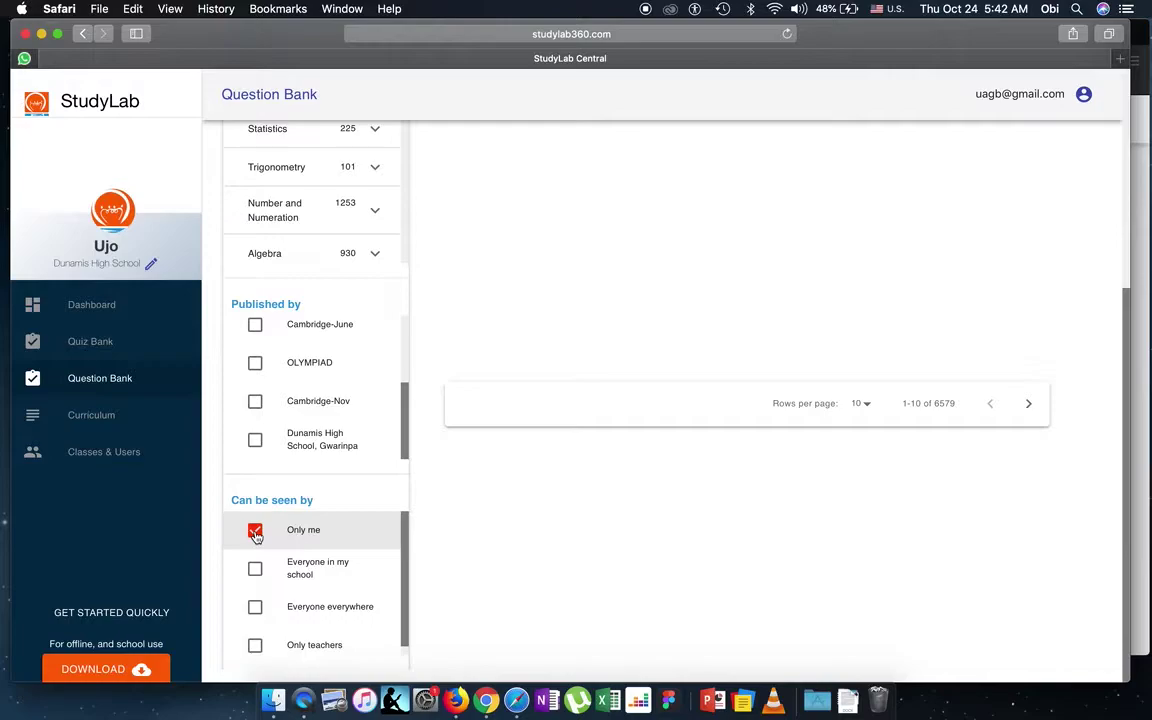
{"action": "scroll", "coordinate": [432, 493], "scroll_direction": "up", "scroll_amount": 3}
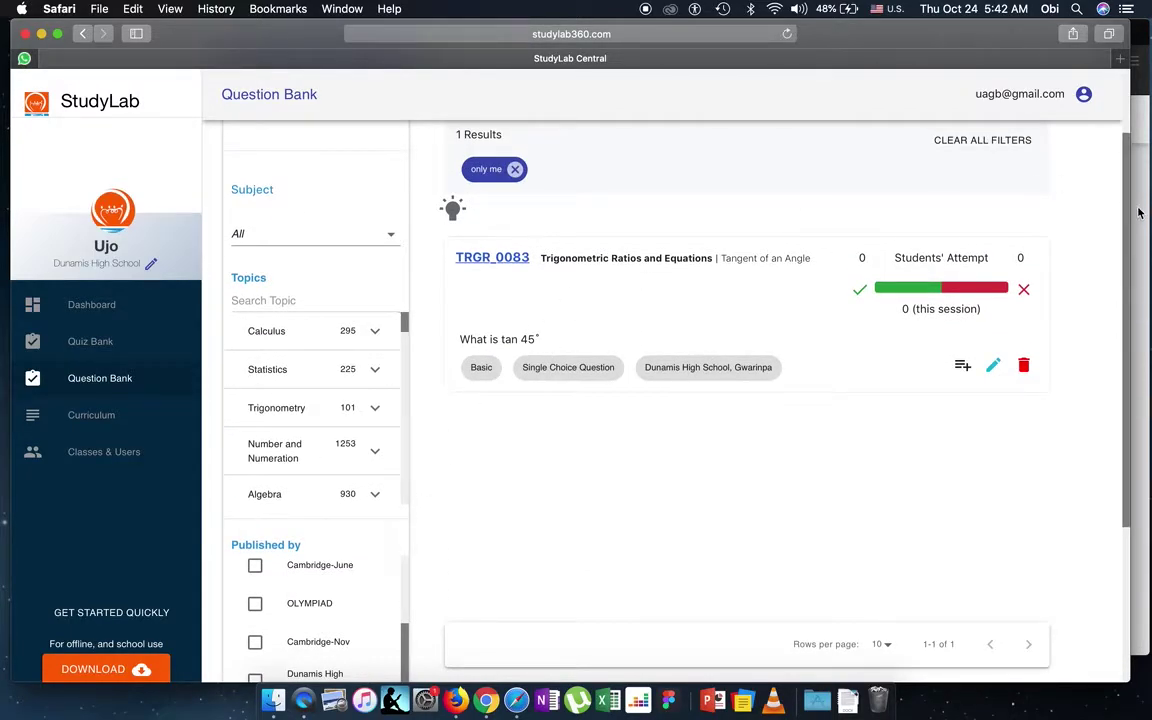
{"action": "key", "text": "super+Tab"}
{"action": "scroll", "coordinate": [535, 455], "scroll_direction": "down", "scroll_amount": 2}
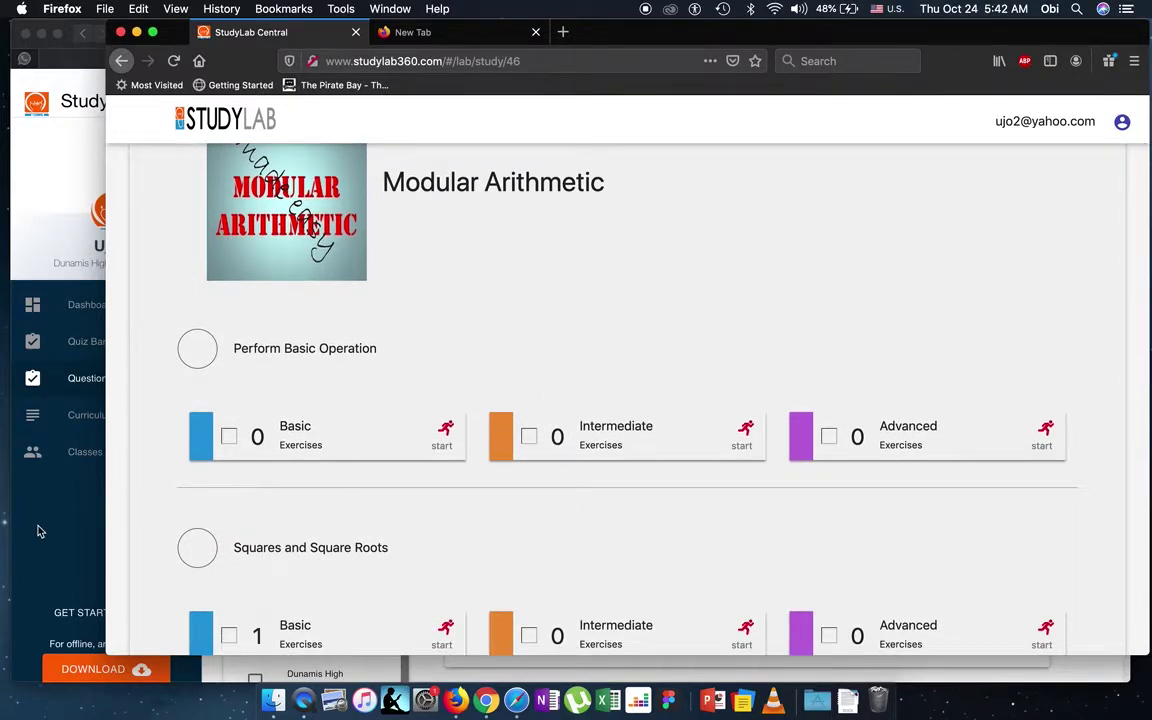
- Return to the teacher's Question Bank in Safari and remove the Only me visibility filter
{"action": "left_click", "coordinate": [58, 475]}
{"action": "scroll", "coordinate": [435, 545], "scroll_direction": "down", "scroll_amount": 4}
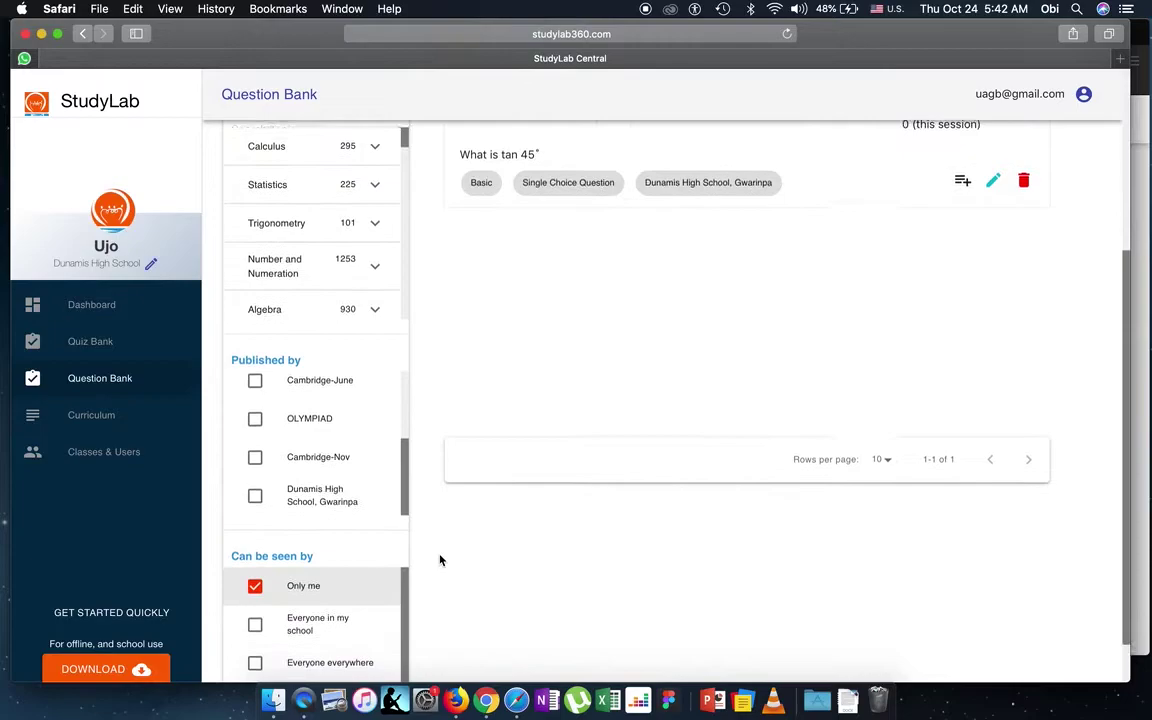
{"action": "left_click", "coordinate": [256, 582]}
{"action": "scroll", "coordinate": [406, 581], "scroll_direction": "down", "scroll_amount": 1}
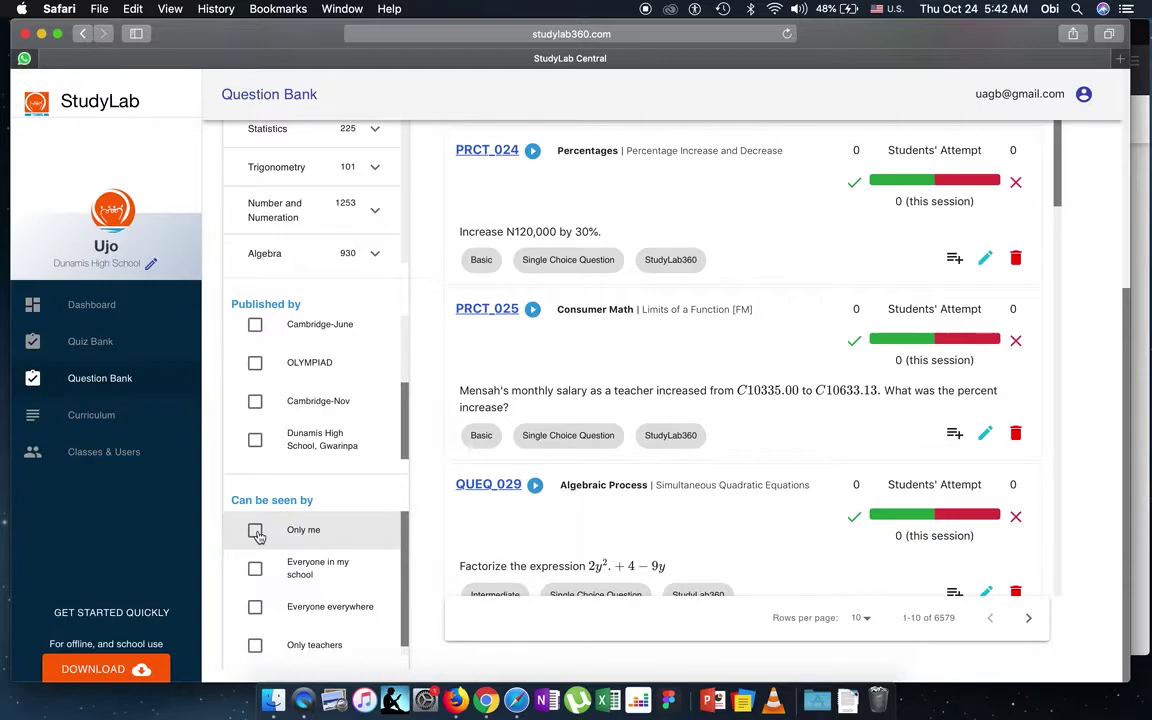
- Set the question bank's subject filter to Mathematics
{"action": "scroll", "coordinate": [422, 440], "scroll_direction": "up", "scroll_amount": 5}
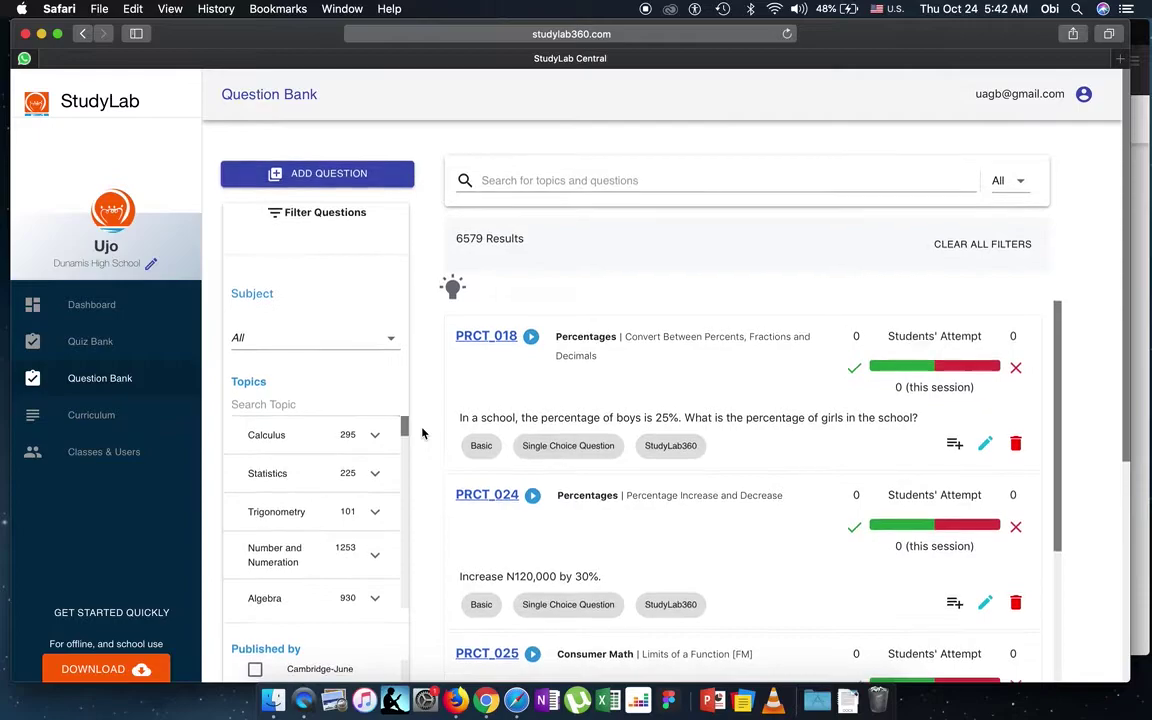
{"action": "left_click", "coordinate": [342, 342]}
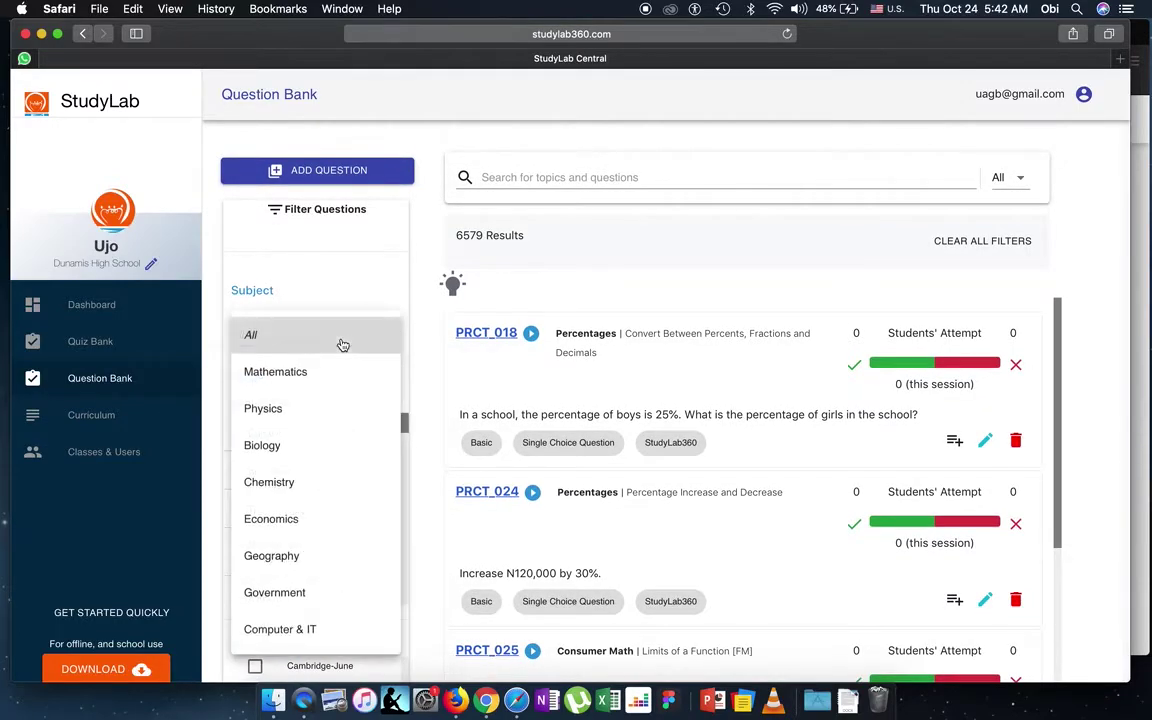
{"action": "left_click", "coordinate": [334, 376]}
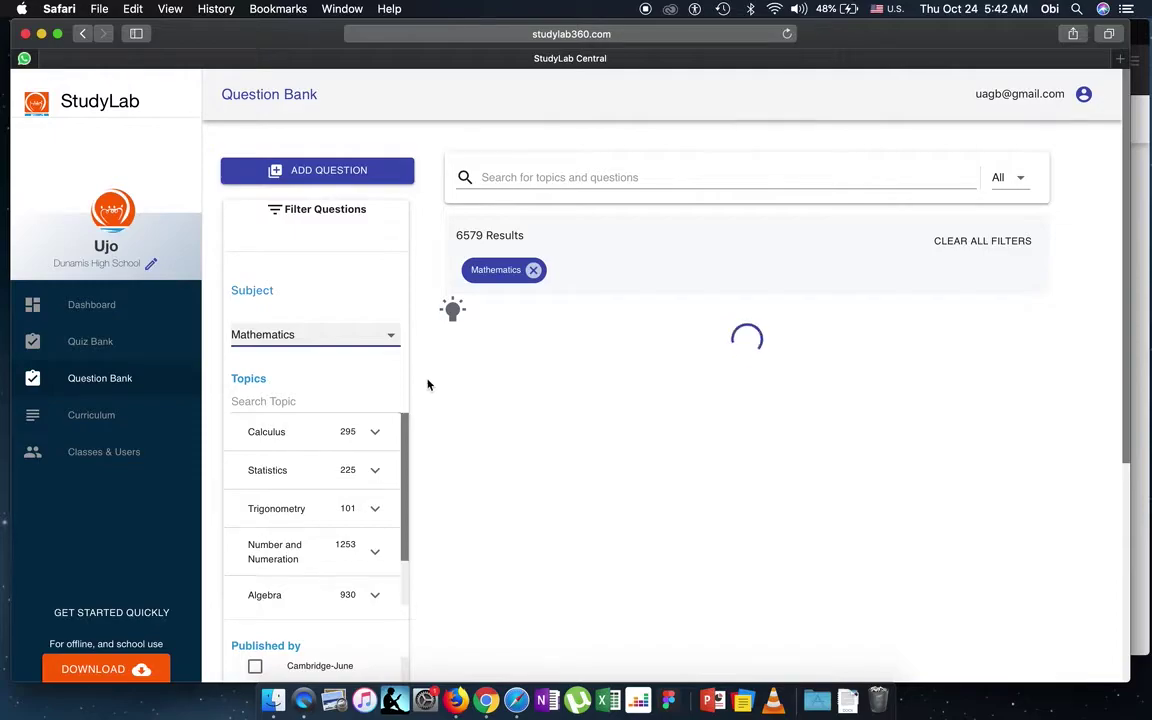
- Narrow the questions to the Integration topic under Calculus and look through the matching questions
{"action": "scroll", "coordinate": [420, 409], "scroll_direction": "down", "scroll_amount": 1}
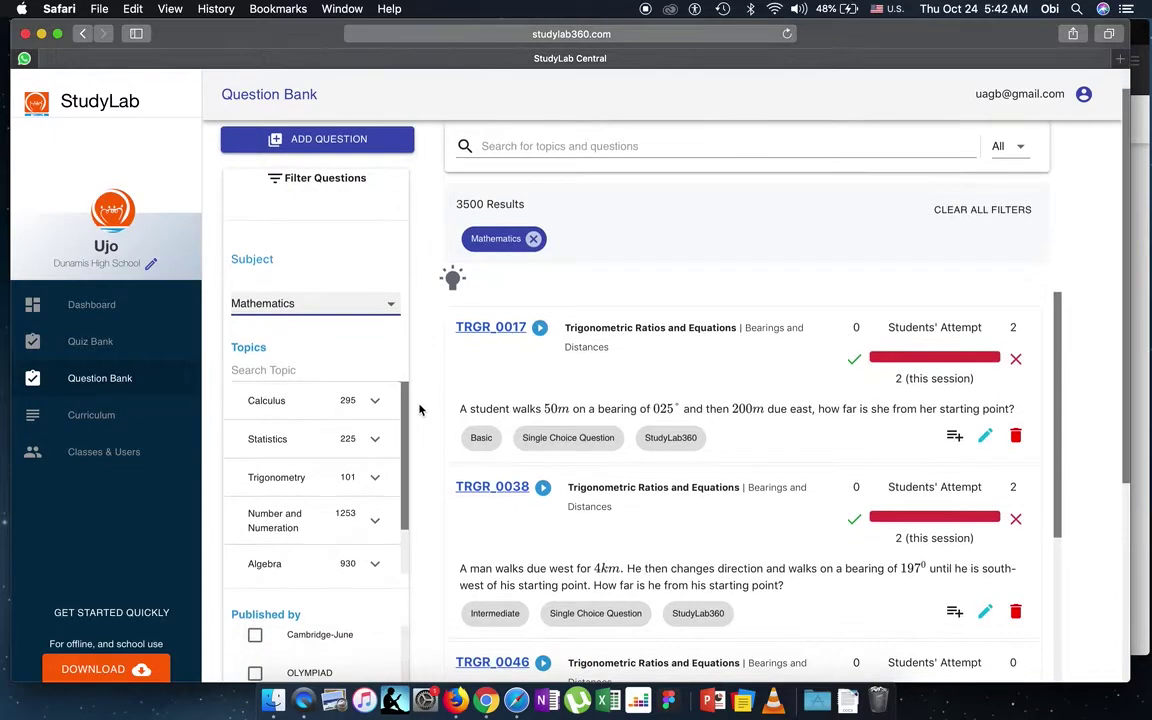
{"action": "left_click", "coordinate": [378, 402]}
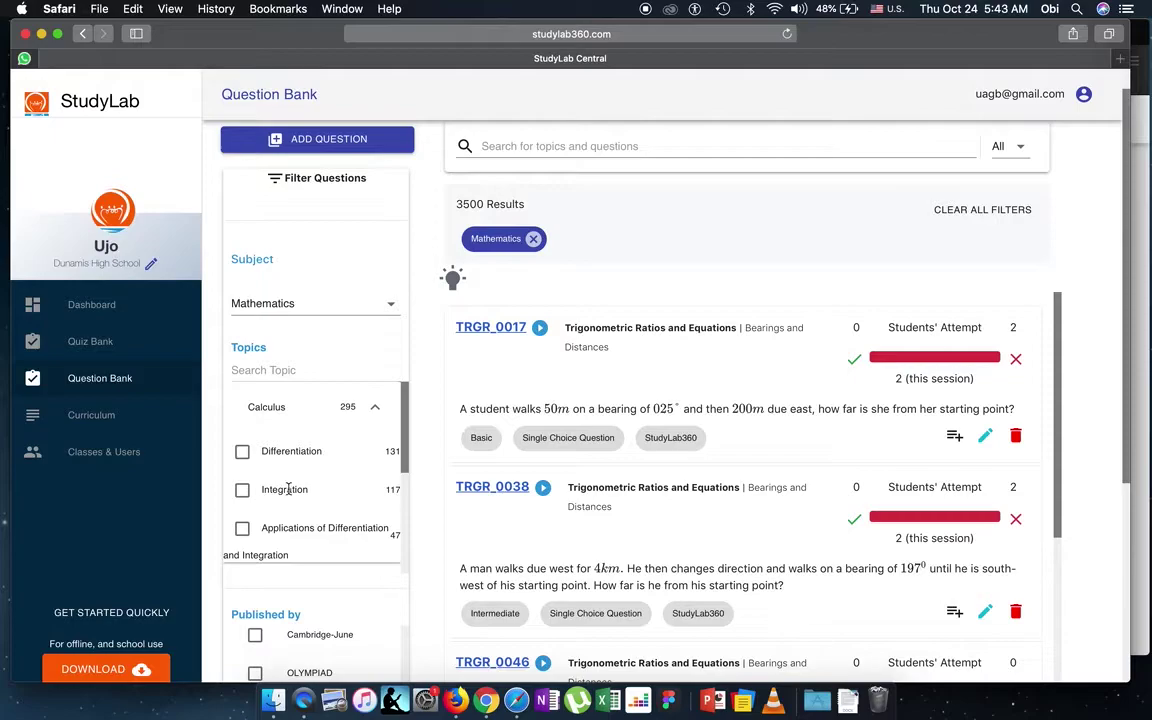
{"action": "left_click", "coordinate": [242, 491]}
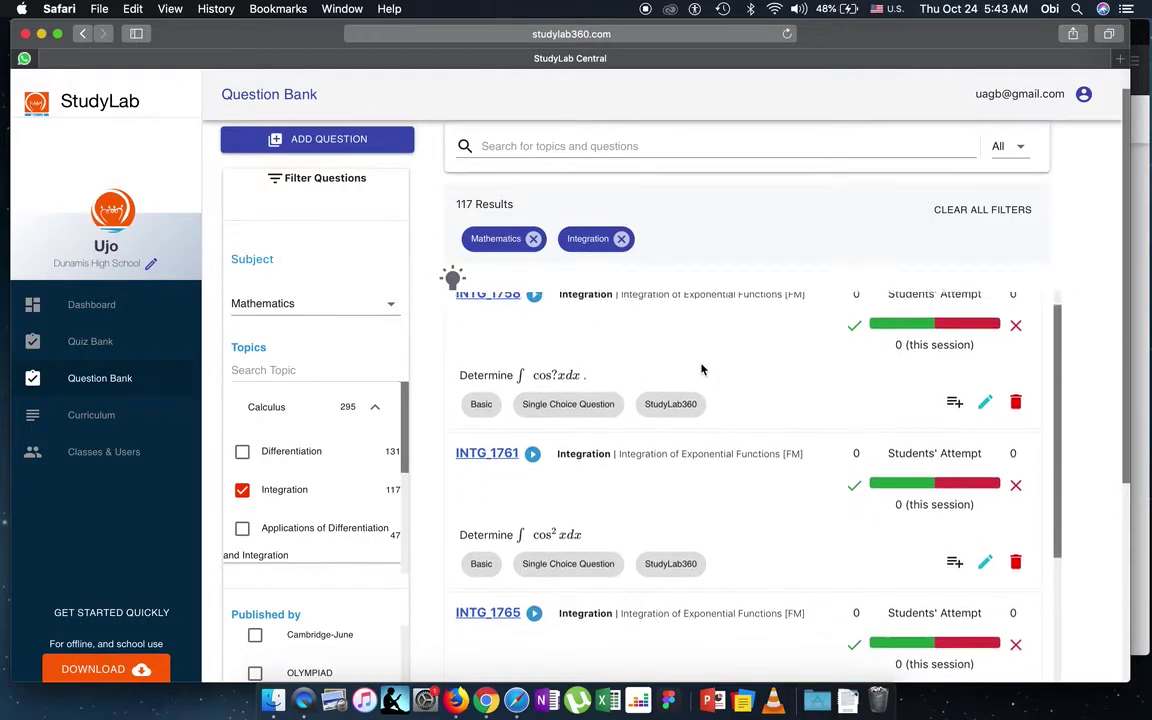
{"action": "scroll", "coordinate": [701, 370], "scroll_direction": "up", "scroll_amount": 1}
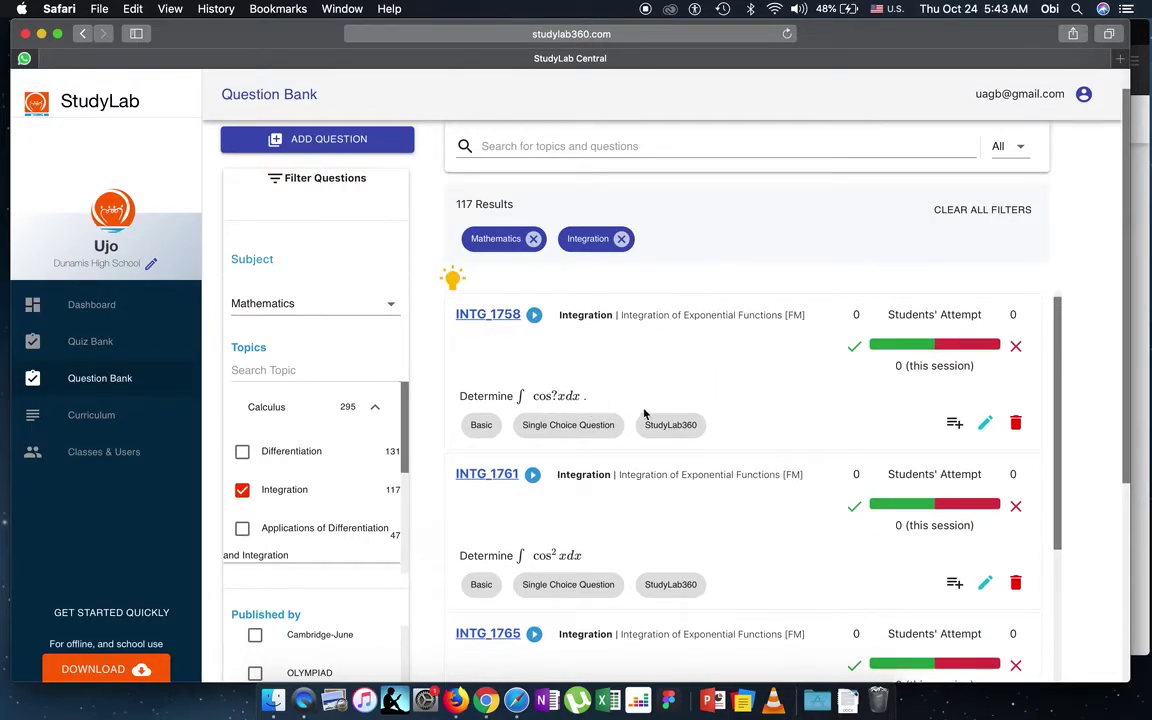
{"action": "scroll", "coordinate": [714, 437], "scroll_direction": "down", "scroll_amount": 10}
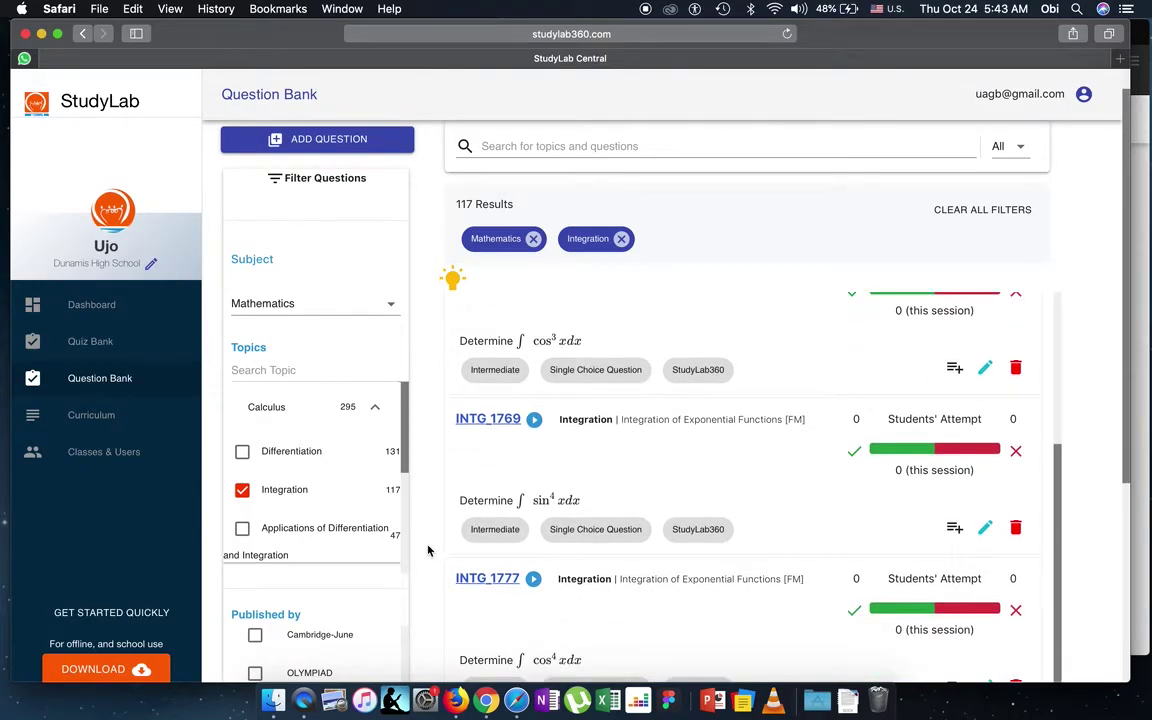
- Limit the Integration questions to those published by JAMB
{"action": "scroll", "coordinate": [429, 548], "scroll_direction": "down", "scroll_amount": 5}
{"action": "scroll", "coordinate": [429, 550], "scroll_direction": "up", "scroll_amount": 5}
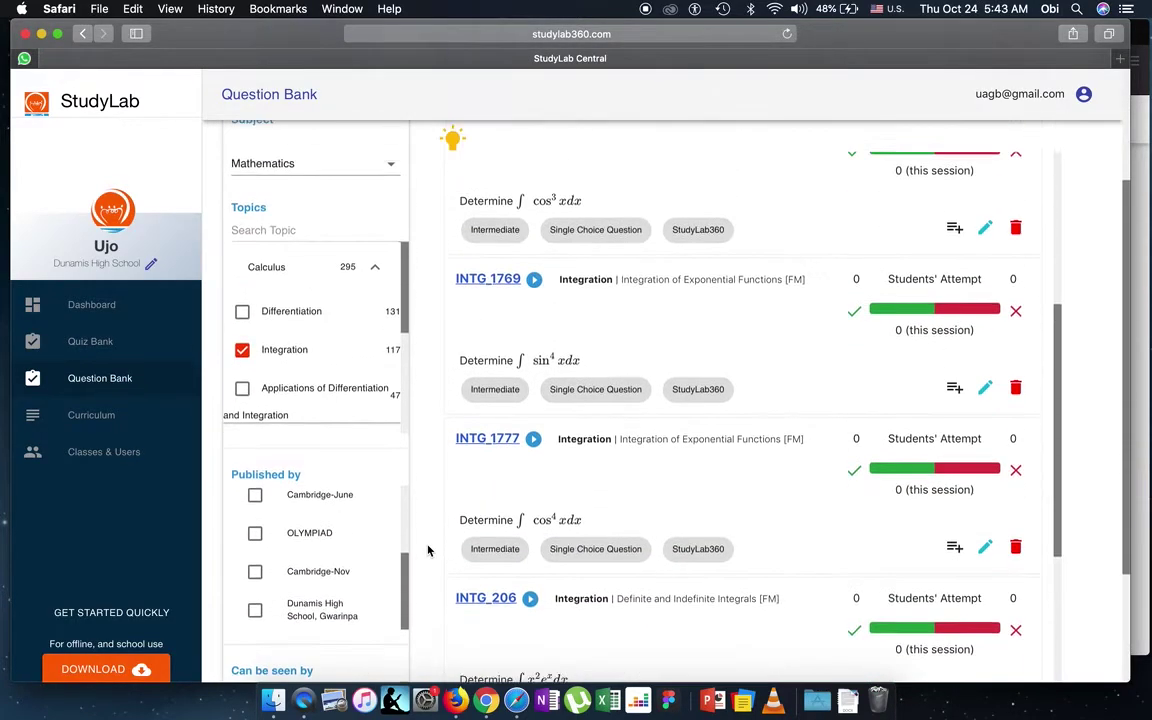
{"action": "scroll", "coordinate": [357, 550], "scroll_direction": "up", "scroll_amount": 3}
{"action": "left_click", "coordinate": [255, 588]}
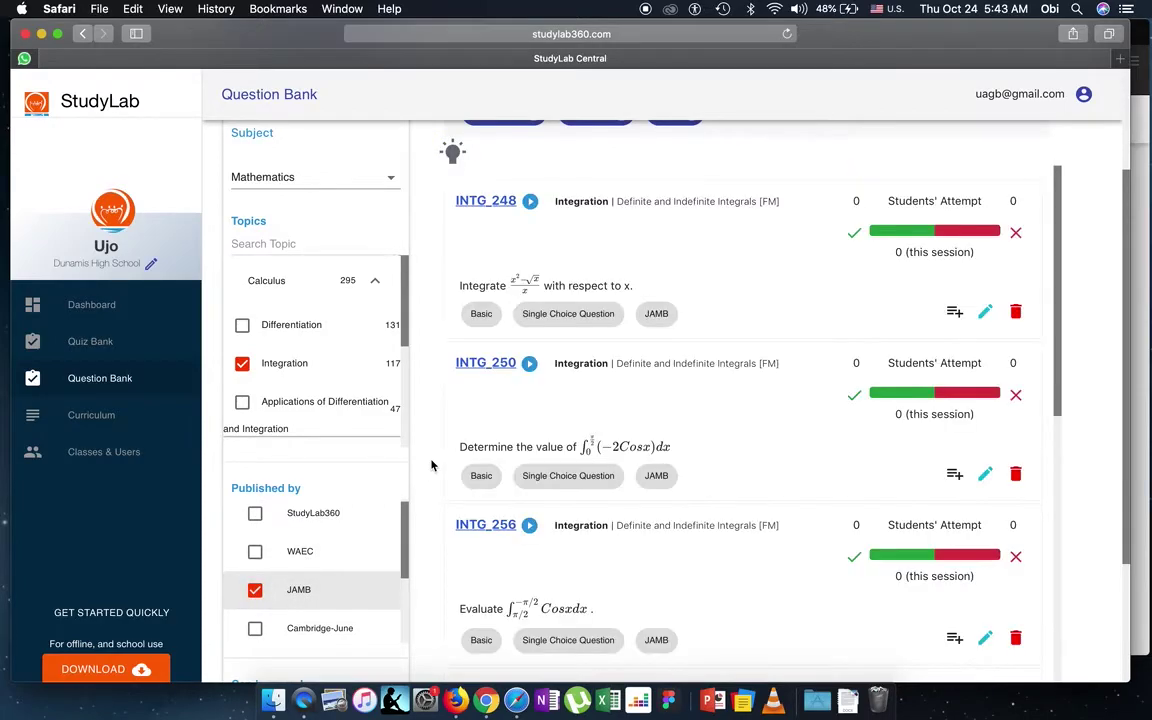
{"action": "scroll", "coordinate": [432, 465], "scroll_direction": "up", "scroll_amount": 1}
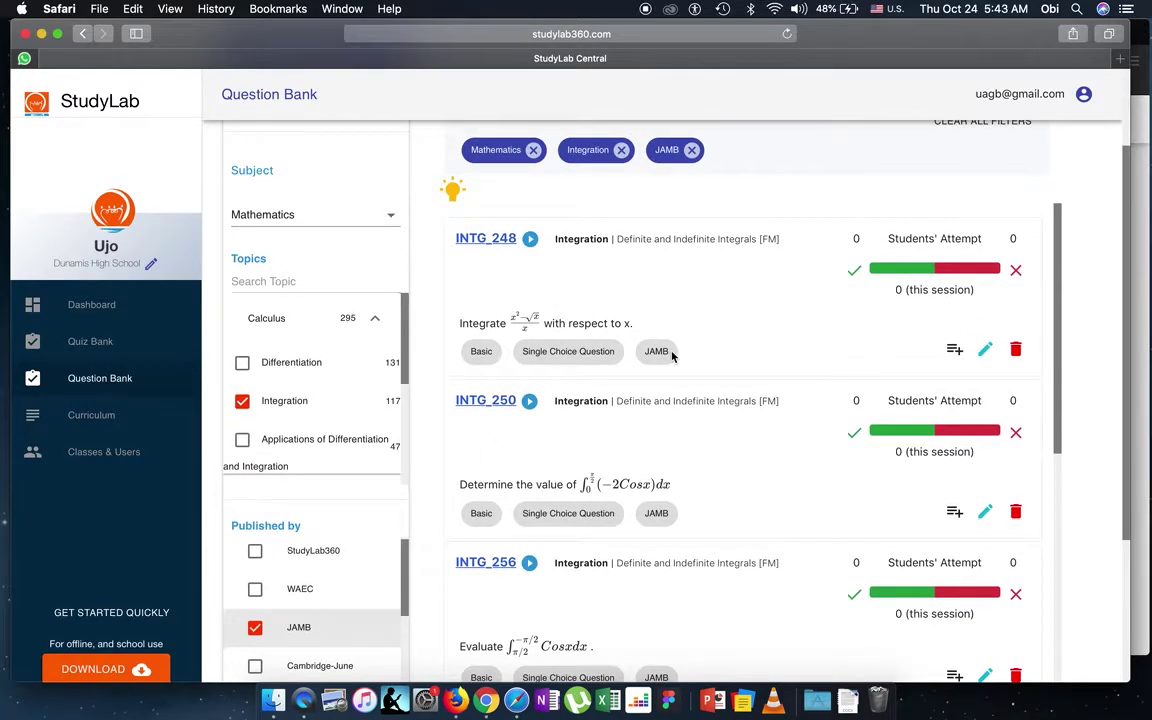
{"action": "scroll", "coordinate": [672, 357], "scroll_direction": "up", "scroll_amount": 1}
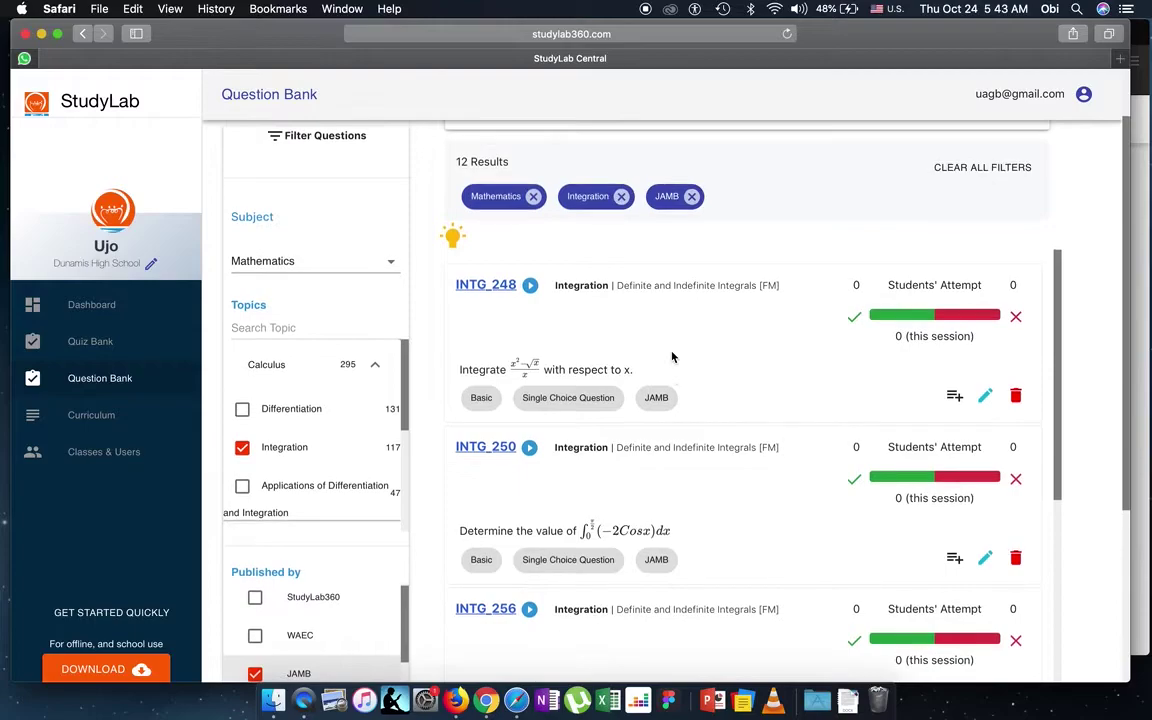
- Open the insights for the selected filters and look through the list of class performance questions
{"action": "left_click", "coordinate": [456, 238]}
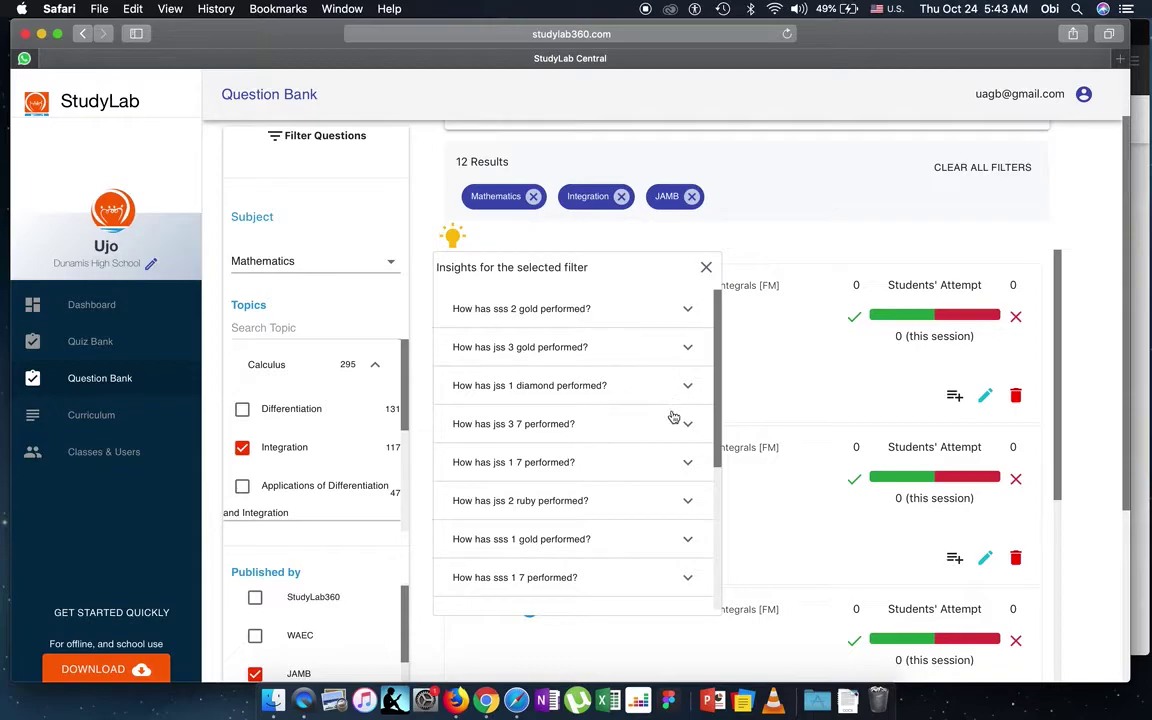
{"action": "scroll", "coordinate": [673, 417], "scroll_direction": "down", "scroll_amount": 5}
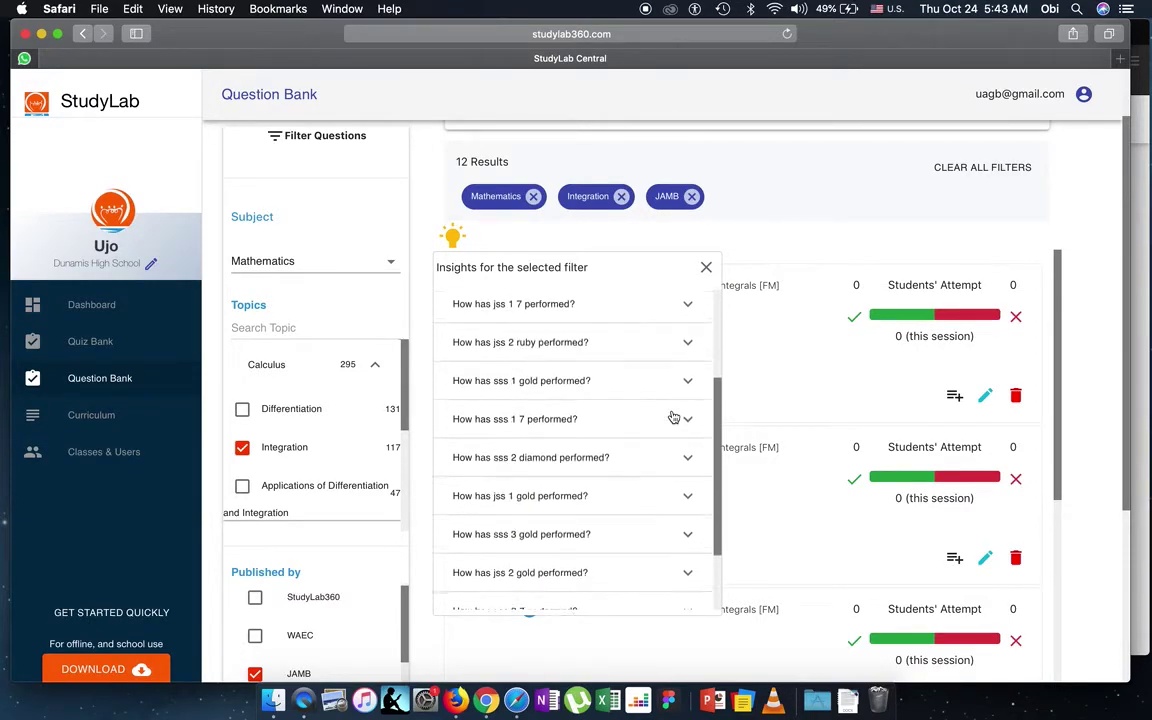
{"action": "scroll", "coordinate": [673, 417], "scroll_direction": "down", "scroll_amount": 2}
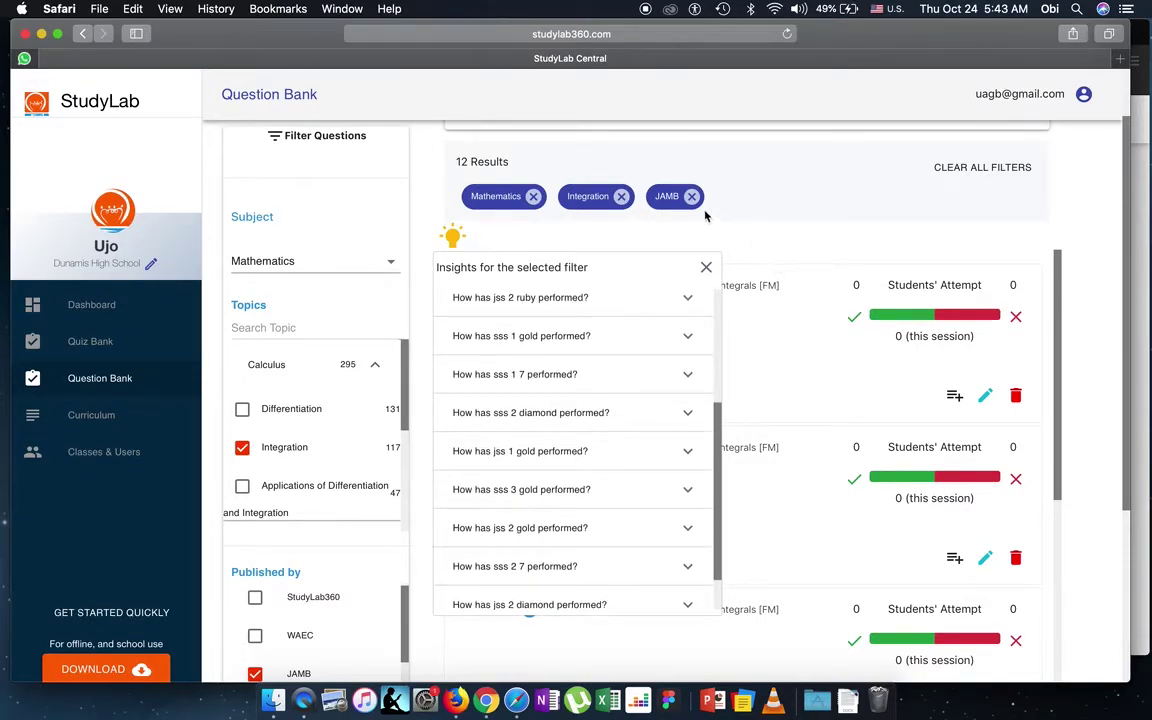
{"action": "scroll", "coordinate": [648, 458], "scroll_direction": "down", "scroll_amount": 2}
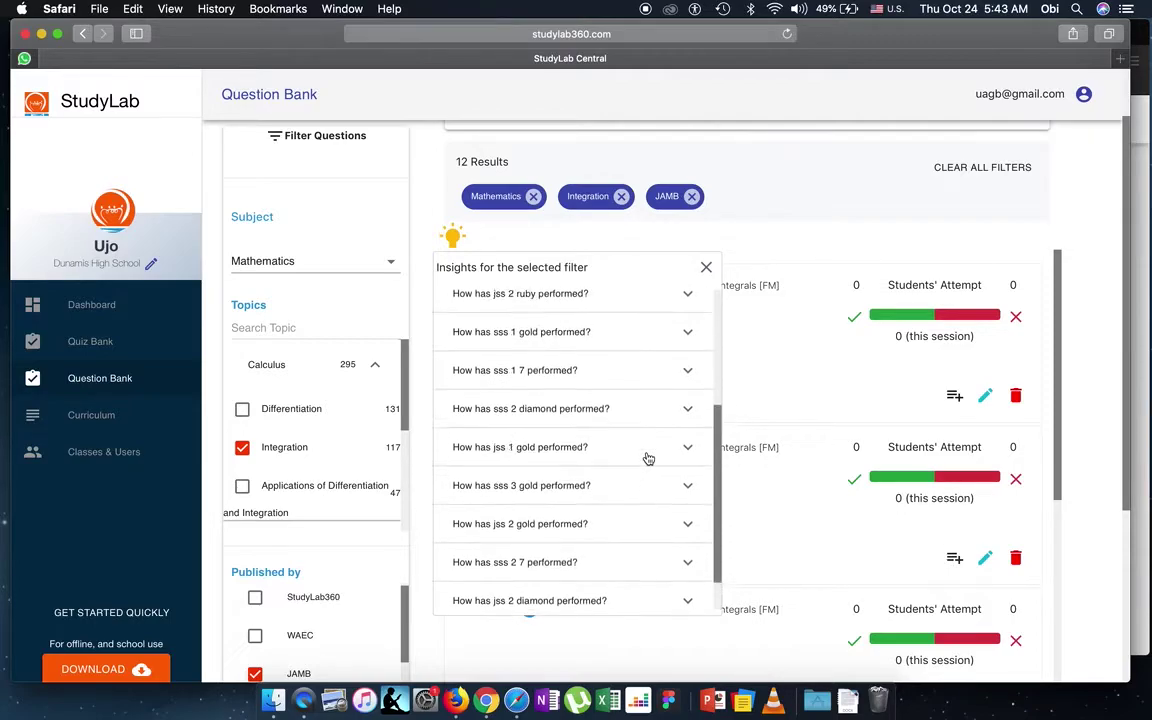
{"action": "scroll", "coordinate": [648, 458], "scroll_direction": "up", "scroll_amount": 1}
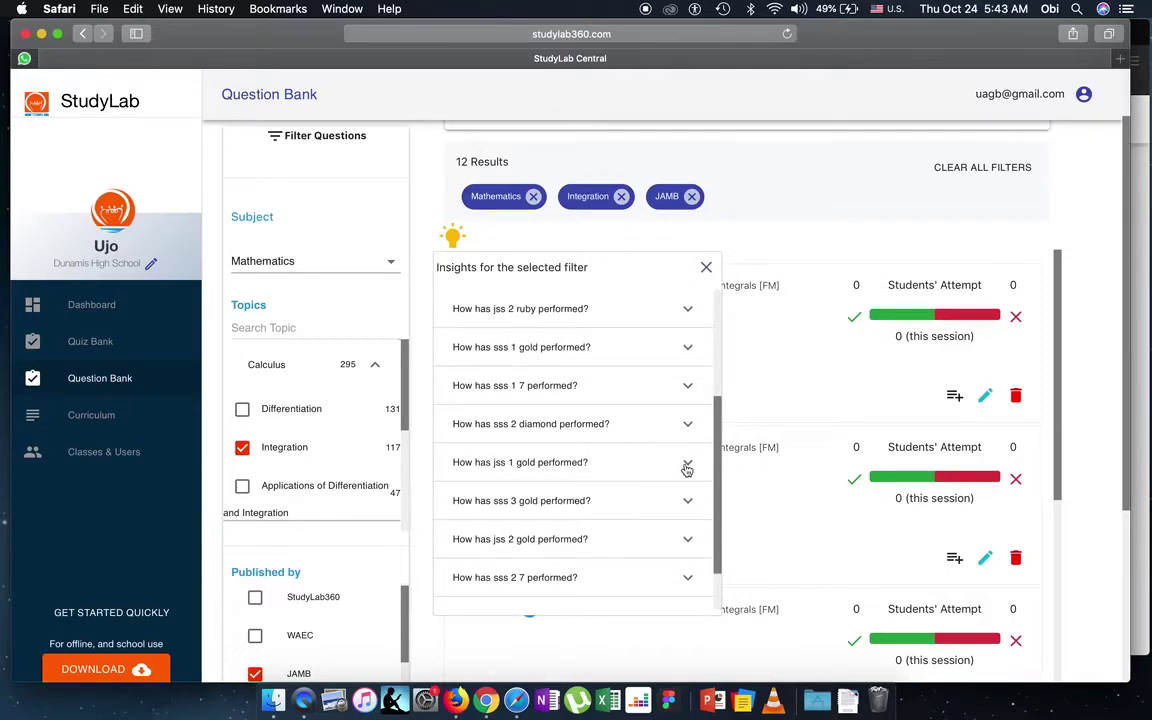
- View how the jss 1 gold class performed, collapse its chart and close the insights
{"action": "left_click", "coordinate": [686, 463]}
{"action": "scroll", "coordinate": [688, 468], "scroll_direction": "down", "scroll_amount": 2}
{"action": "scroll", "coordinate": [688, 468], "scroll_direction": "down", "scroll_amount": 3}
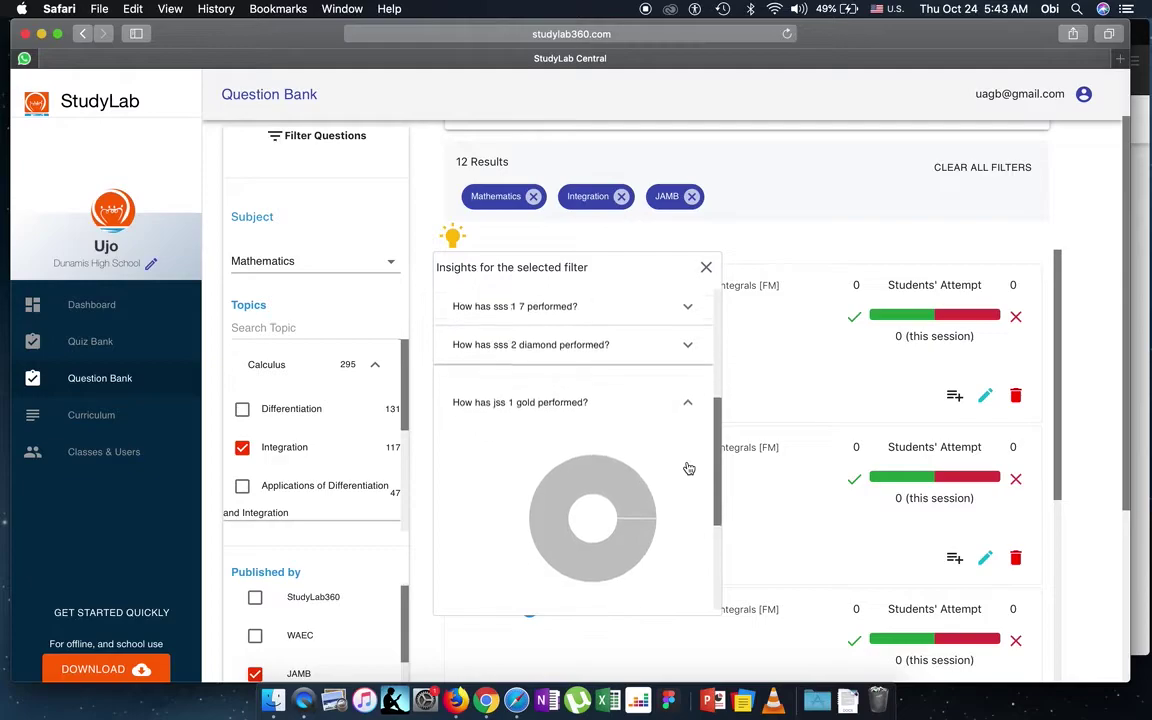
{"action": "left_click", "coordinate": [688, 403]}
{"action": "scroll", "coordinate": [689, 403], "scroll_direction": "down", "scroll_amount": 2}
{"action": "scroll", "coordinate": [689, 403], "scroll_direction": "down", "scroll_amount": 1}
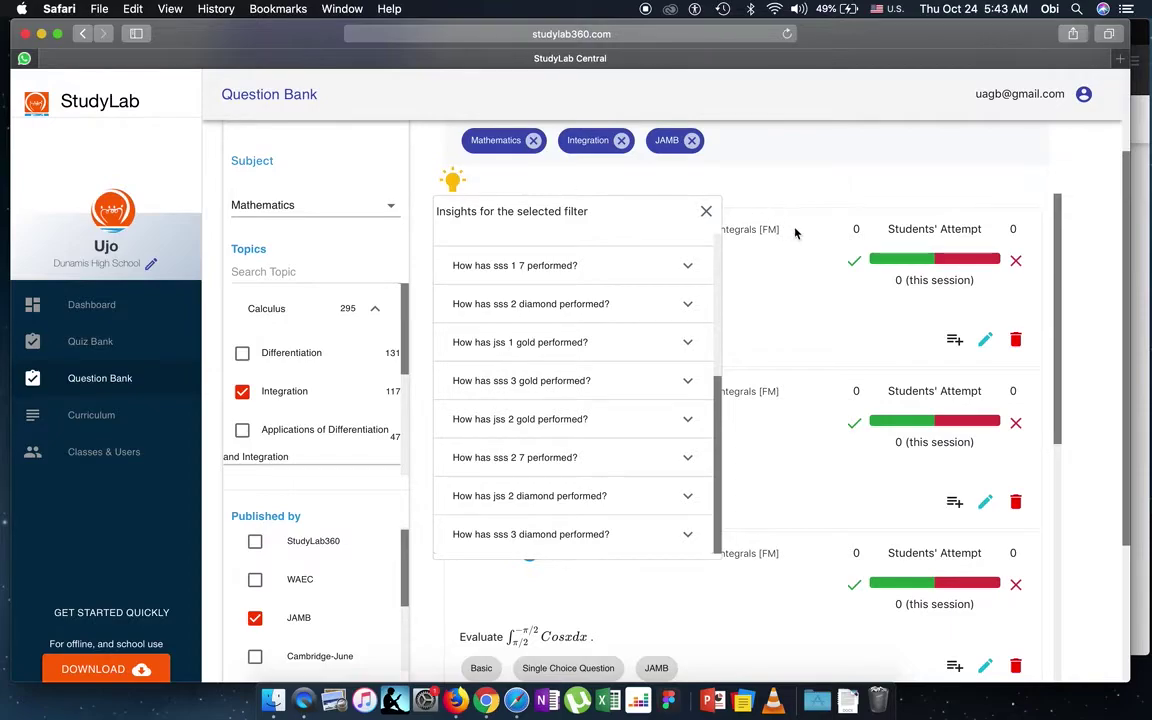
{"action": "left_click", "coordinate": [706, 211]}
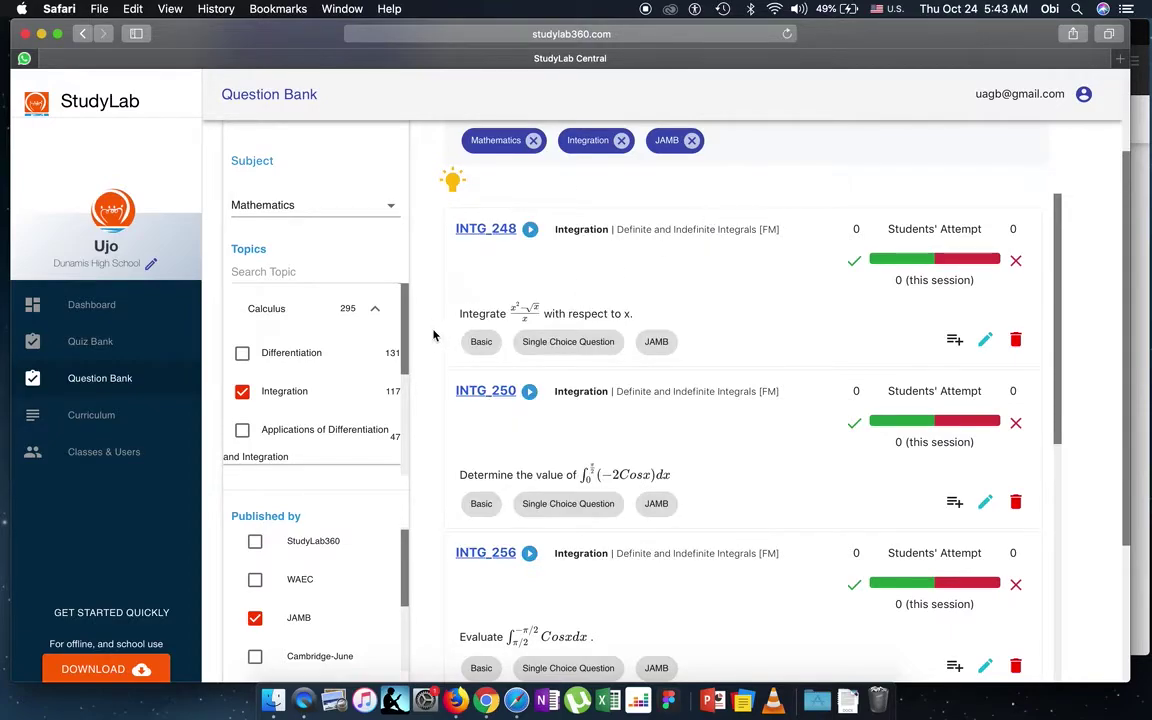
- Reopen the insights for the selected filters and check how the sss 3 gold class performed
{"action": "scroll", "coordinate": [432, 334], "scroll_direction": "up", "scroll_amount": 3}
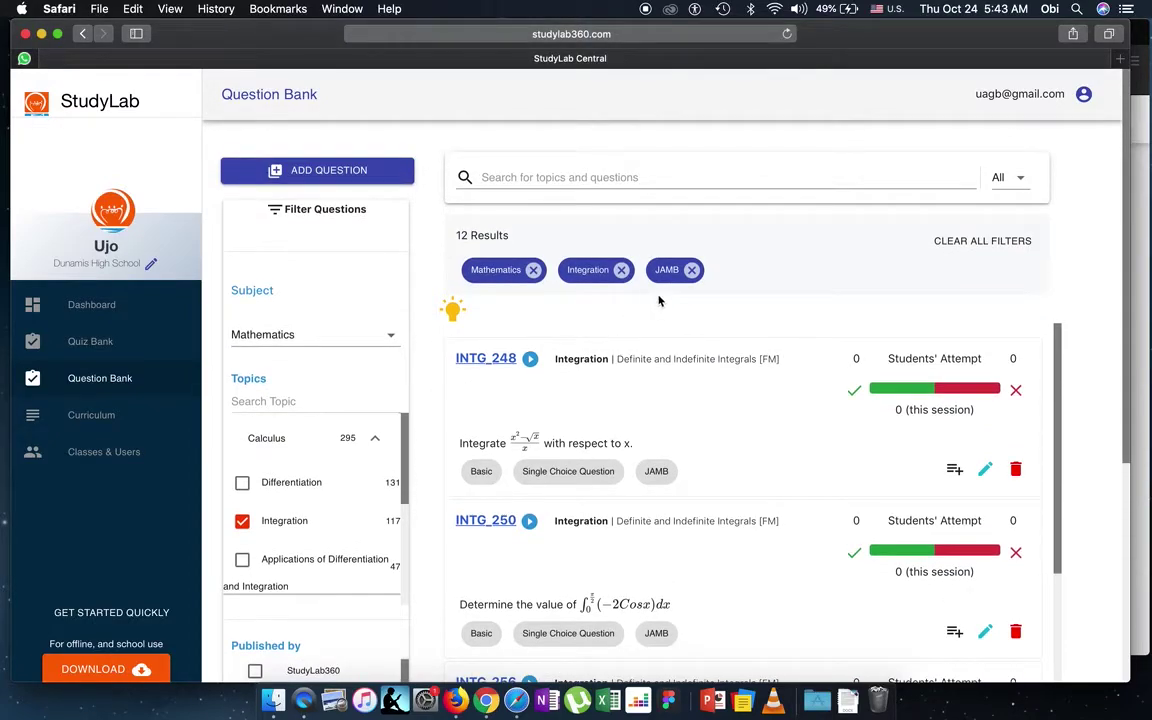
{"action": "left_click", "coordinate": [451, 313]}
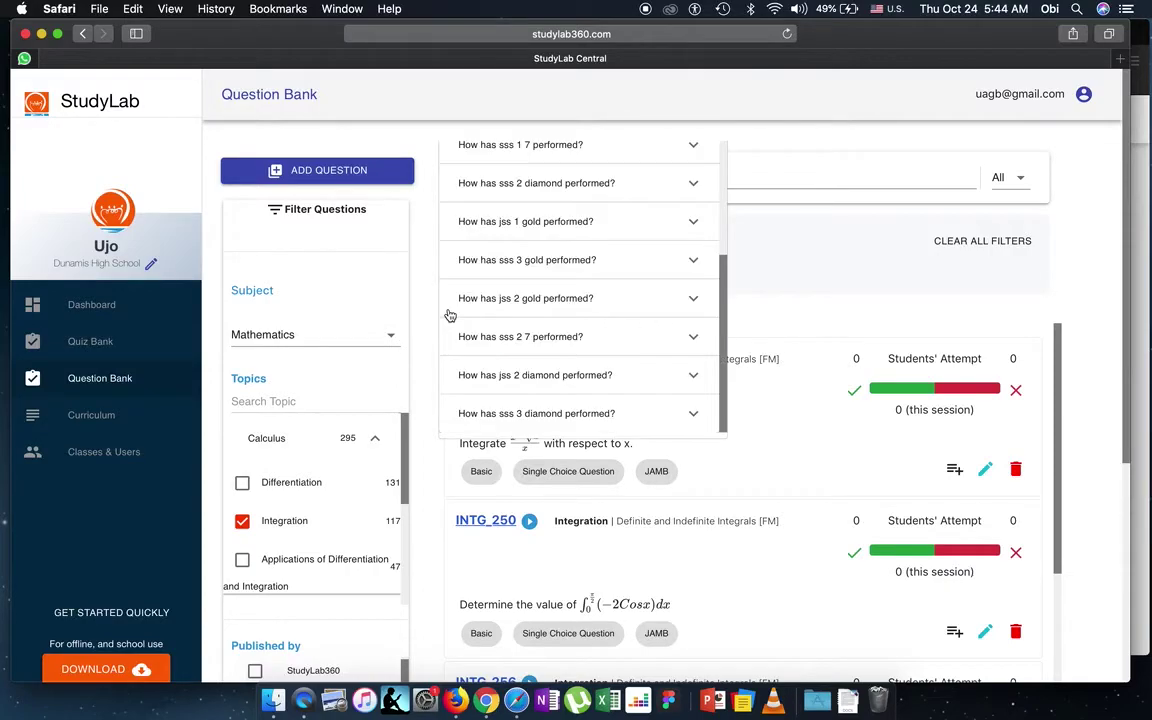
{"action": "scroll", "coordinate": [720, 304], "scroll_direction": "down", "scroll_amount": 1}
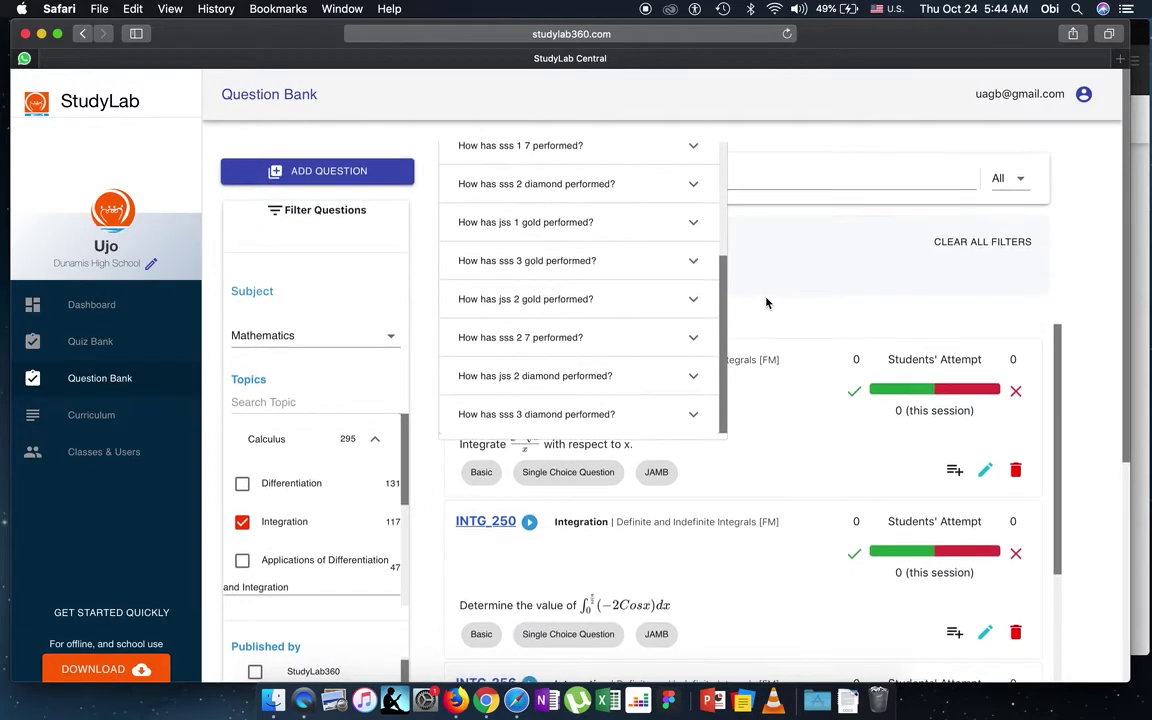
{"action": "left_click", "coordinate": [692, 260]}
{"action": "left_click", "coordinate": [697, 265]}
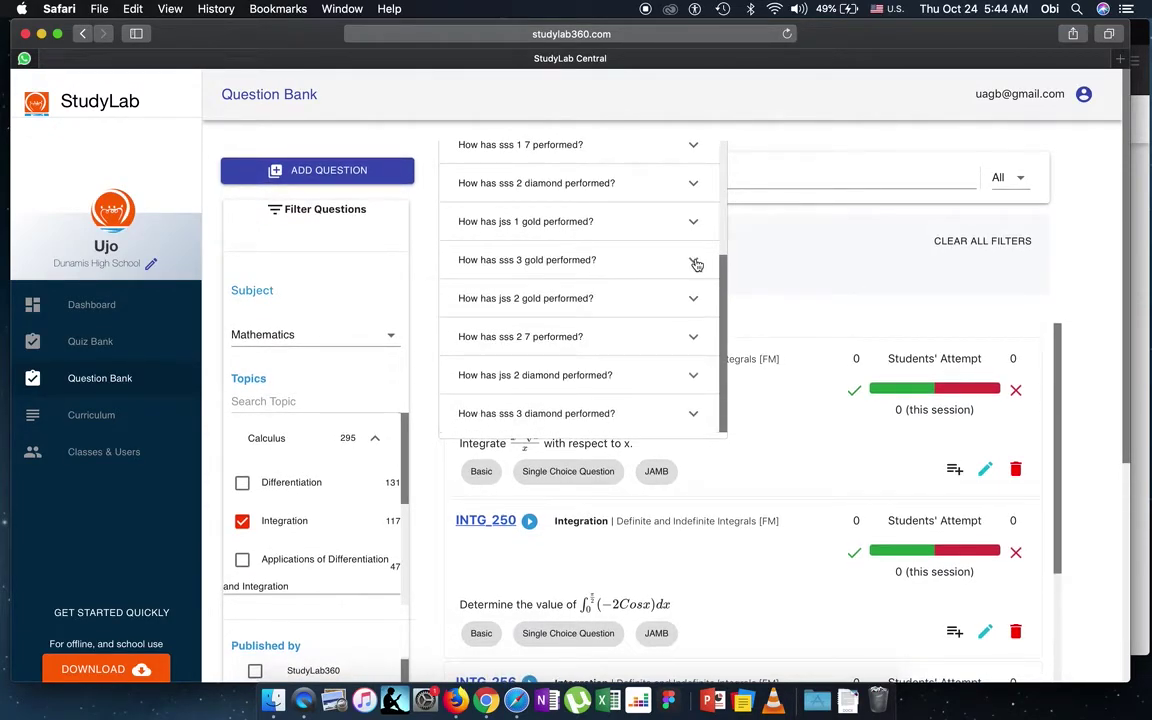
{"action": "scroll", "coordinate": [694, 338], "scroll_direction": "down", "scroll_amount": 1}
{"action": "scroll", "coordinate": [694, 338], "scroll_direction": "down", "scroll_amount": 2}
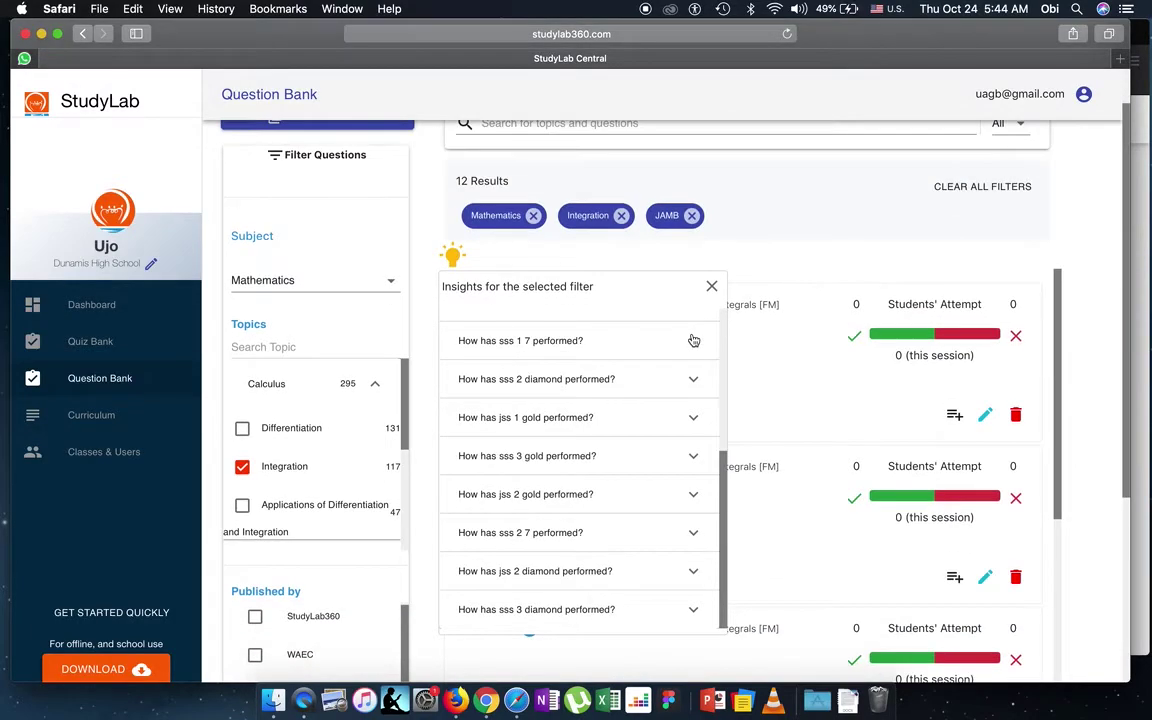
- View the sss 1 7 and sss 2 diamond classes' performance and close the insights
{"action": "left_click", "coordinate": [600, 345]}
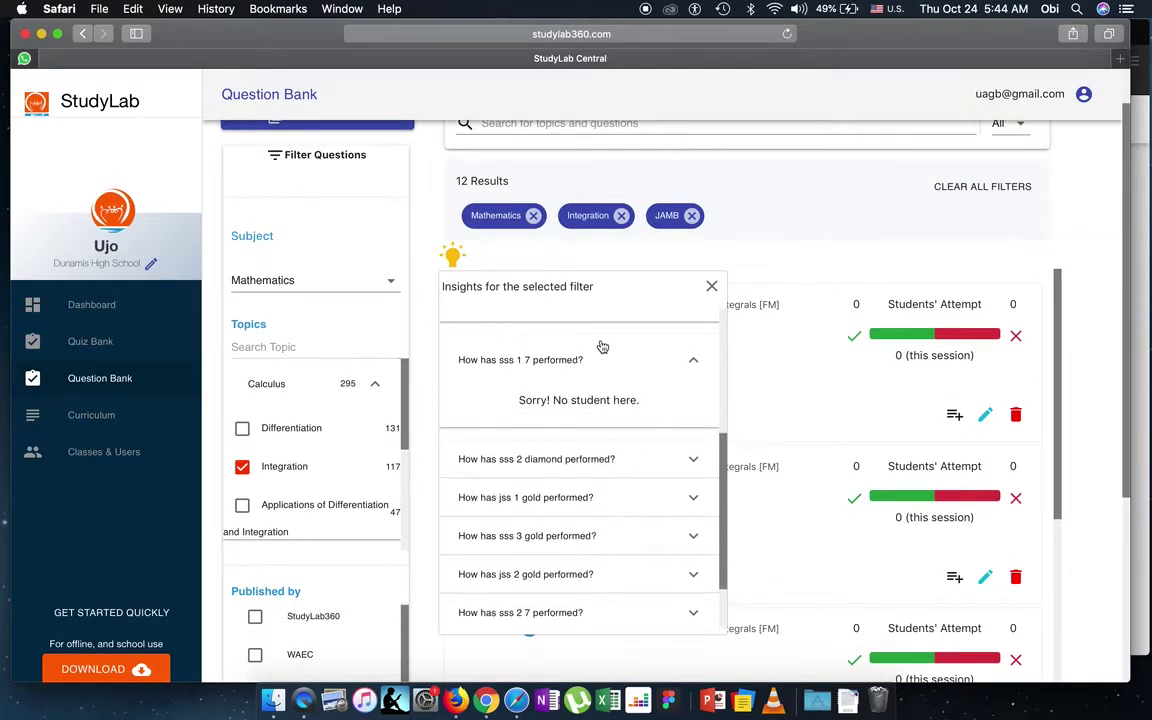
{"action": "left_click", "coordinate": [688, 358]}
{"action": "left_click", "coordinate": [691, 384]}
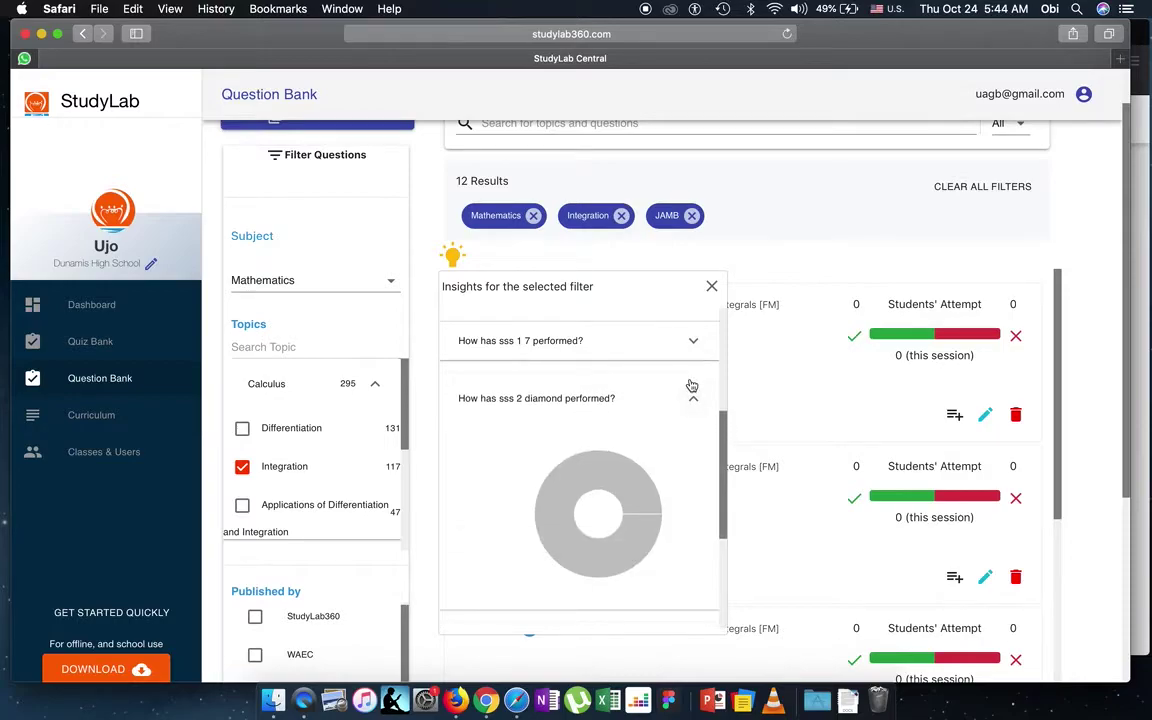
{"action": "mouse_move", "coordinate": [559, 489]}
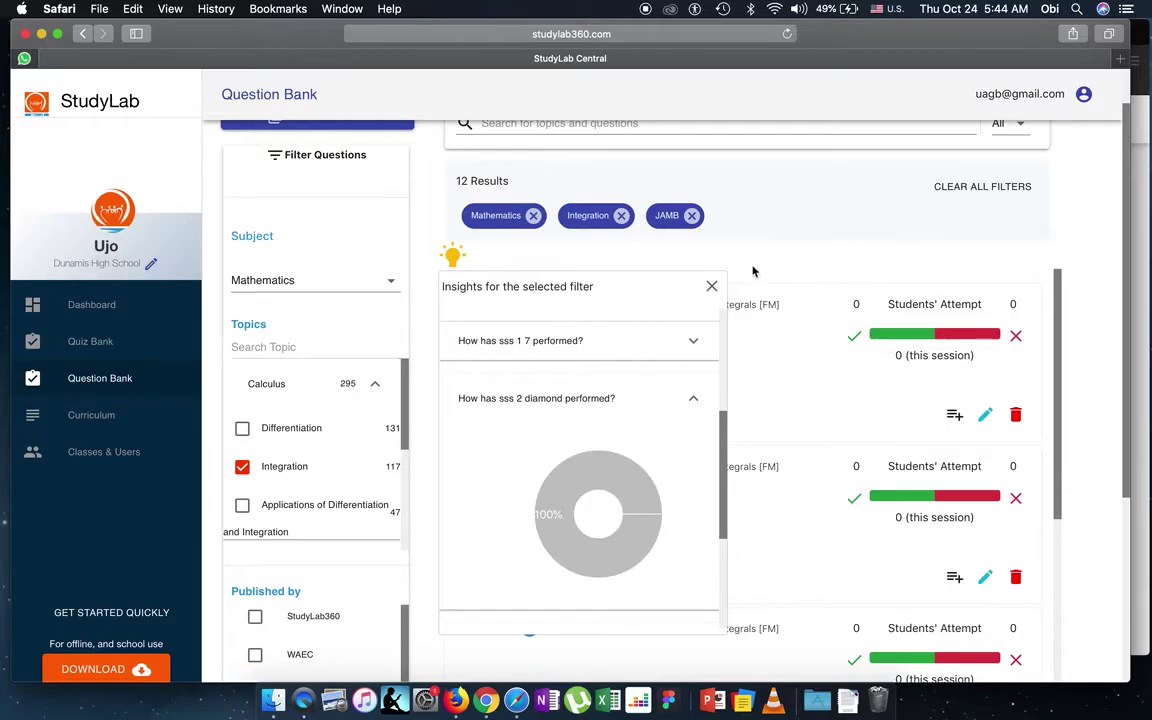
{"action": "left_click", "coordinate": [710, 287]}
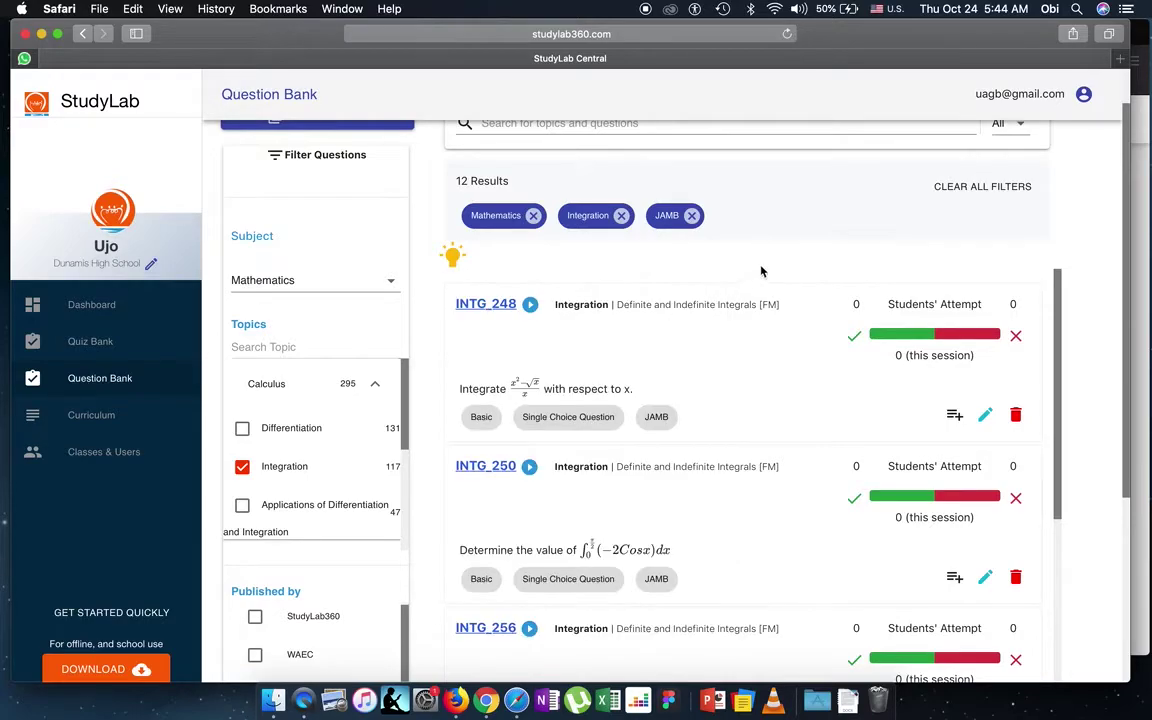
- Clear all the question filters and look through the unfiltered question list
{"action": "scroll", "coordinate": [761, 268], "scroll_direction": "up", "scroll_amount": 2}
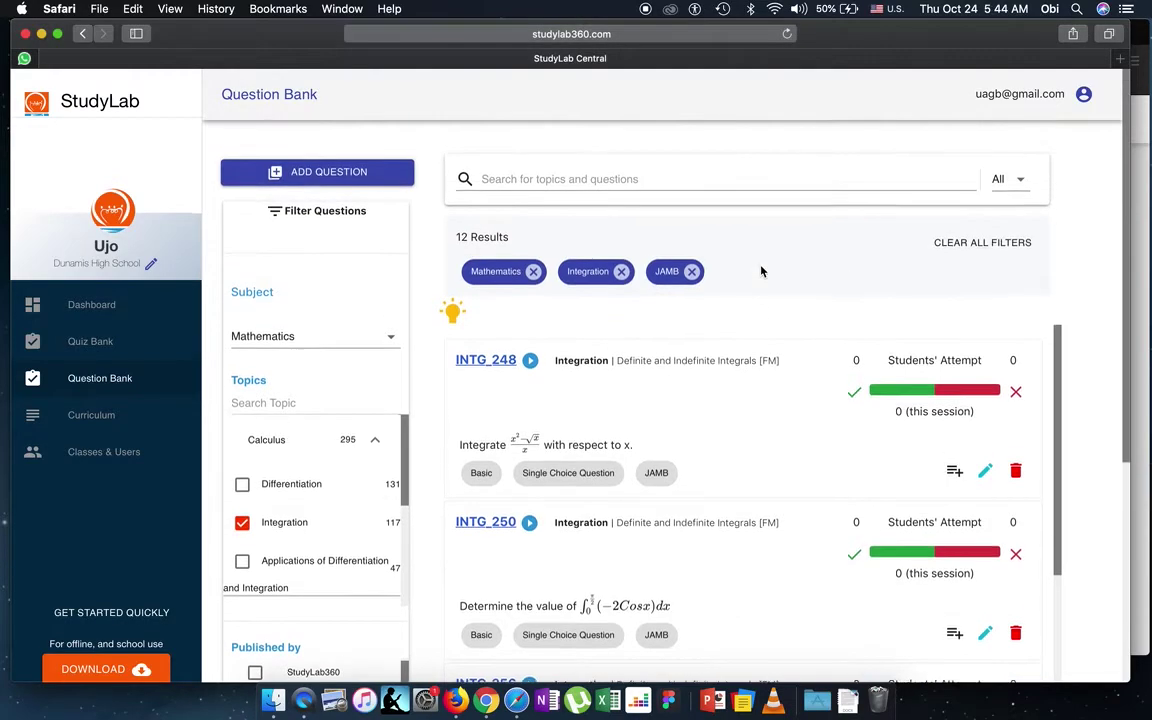
{"action": "left_click", "coordinate": [962, 243]}
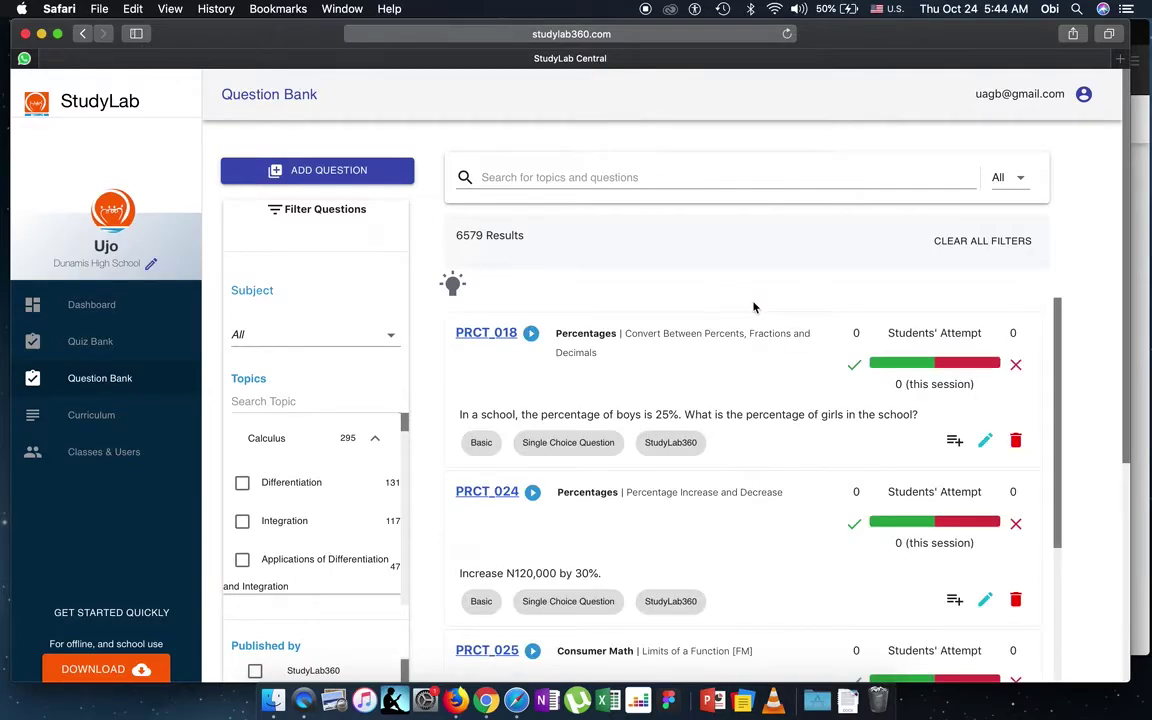
{"action": "scroll", "coordinate": [763, 509], "scroll_direction": "down", "scroll_amount": 5}
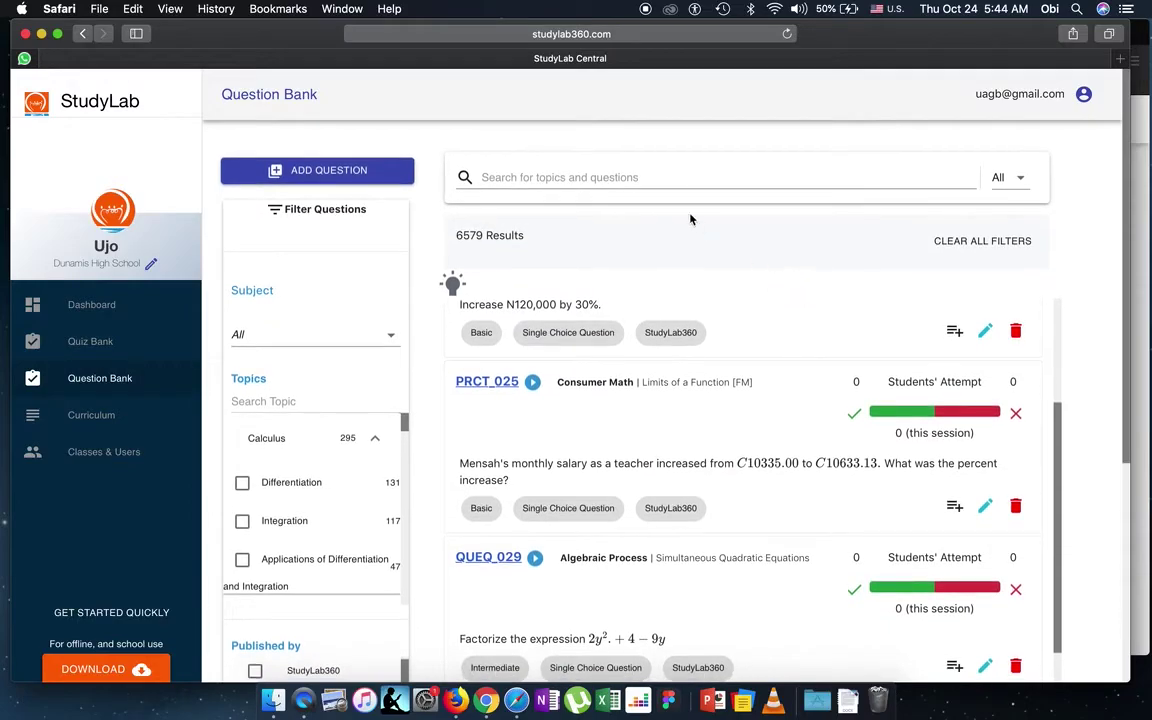
- Try searching the question bank for queen_029 and clear the search
{"action": "left_click", "coordinate": [654, 177]}
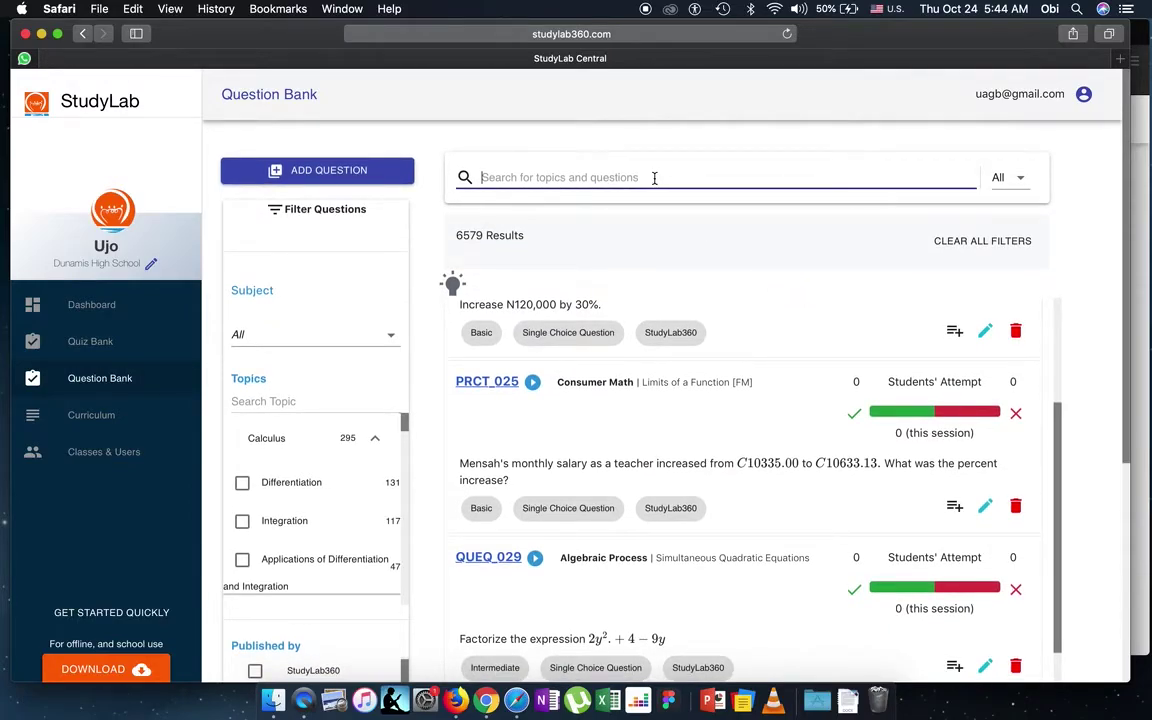
{"action": "type", "text": "queq"}
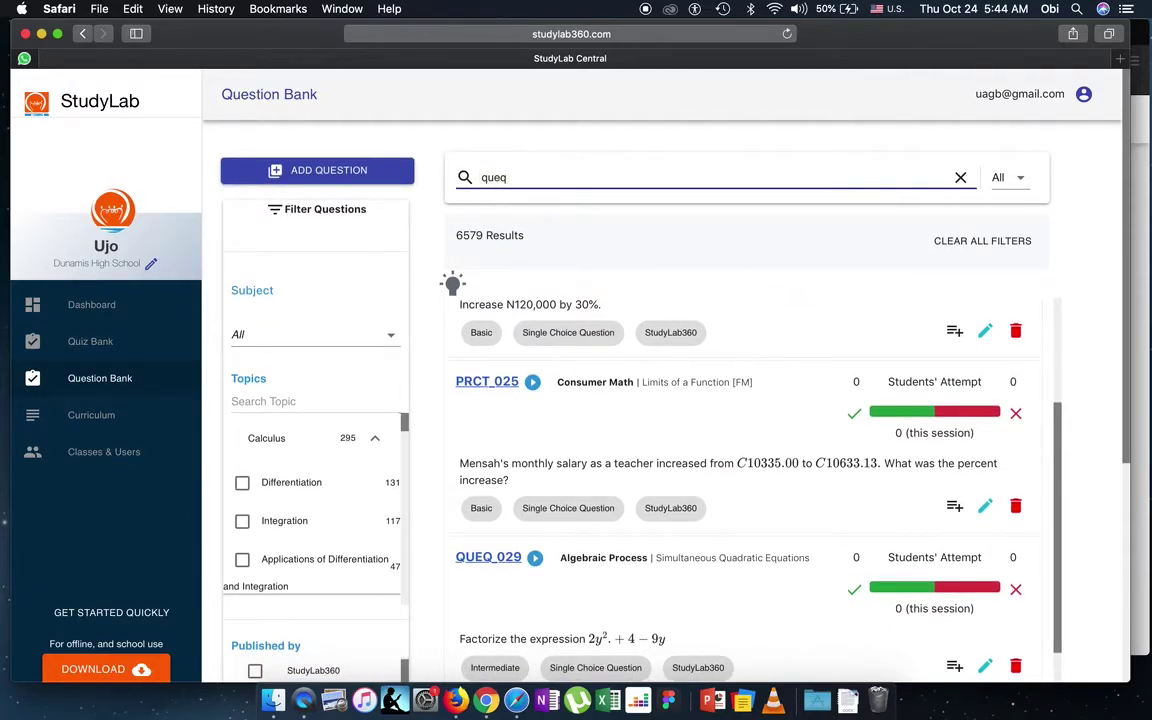
{"action": "key", "text": "BackSpace"}
{"action": "type", "text": "en "}
{"action": "type", "text": "029"}
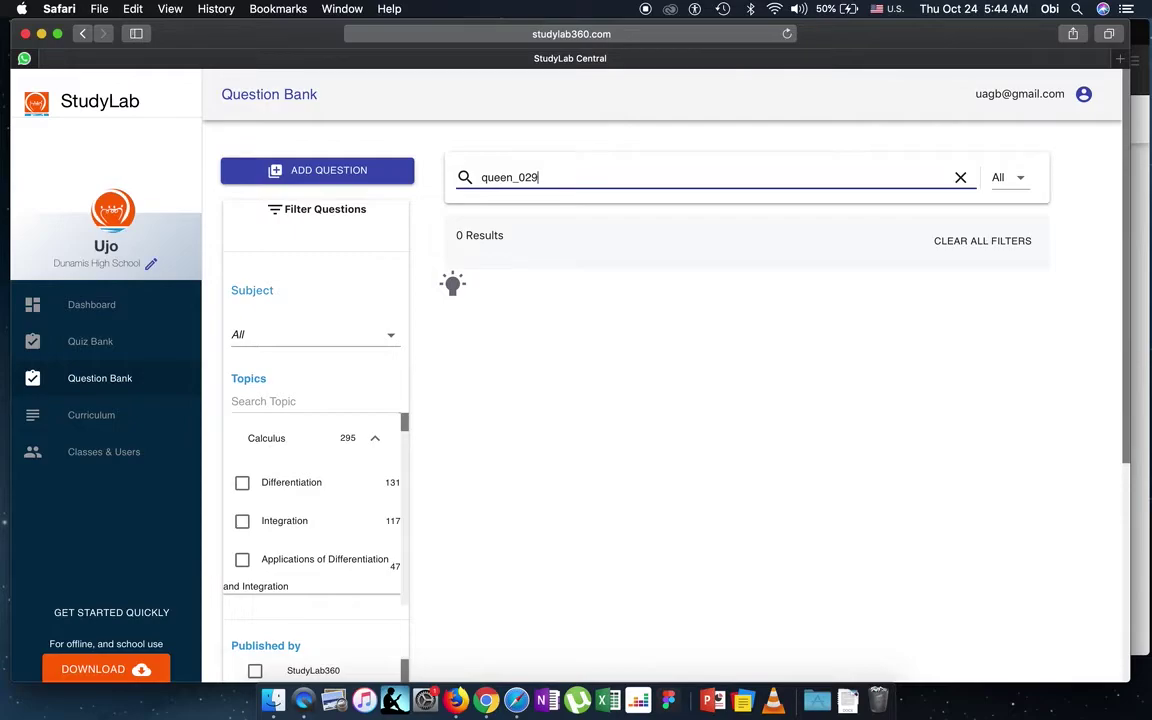
{"action": "left_click", "coordinate": [960, 177]}
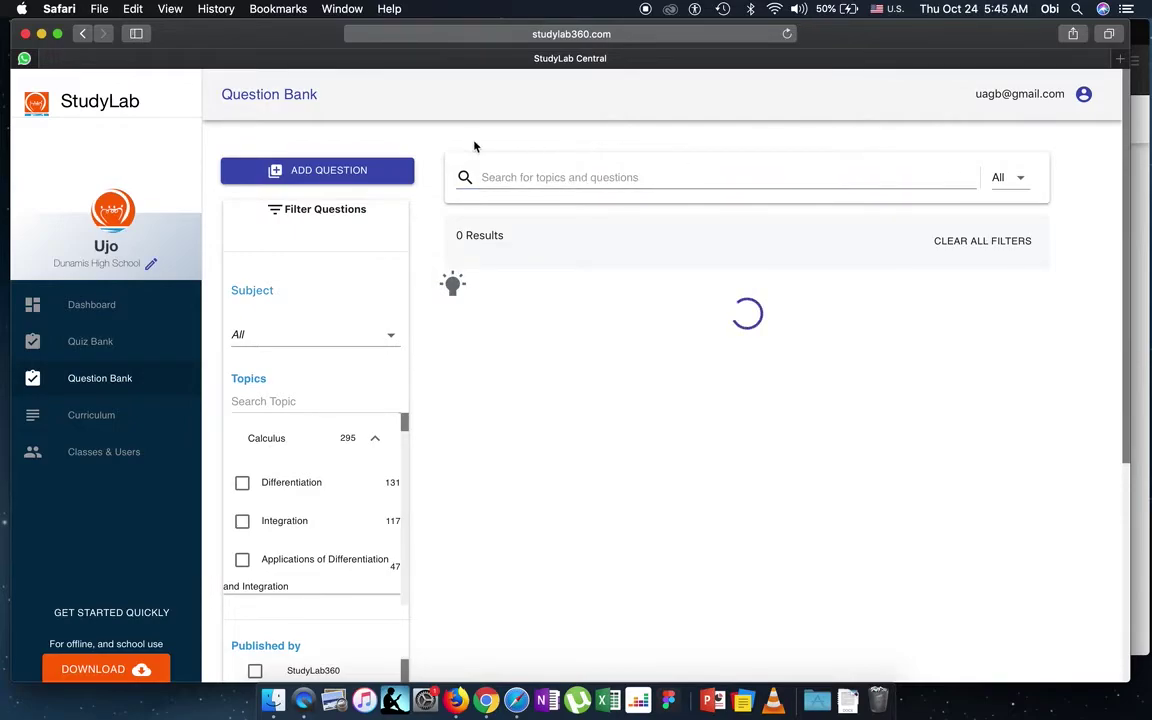
- Reload the page and look through the question list for the code of question QUEQ_029
{"action": "left_click", "coordinate": [787, 33]}
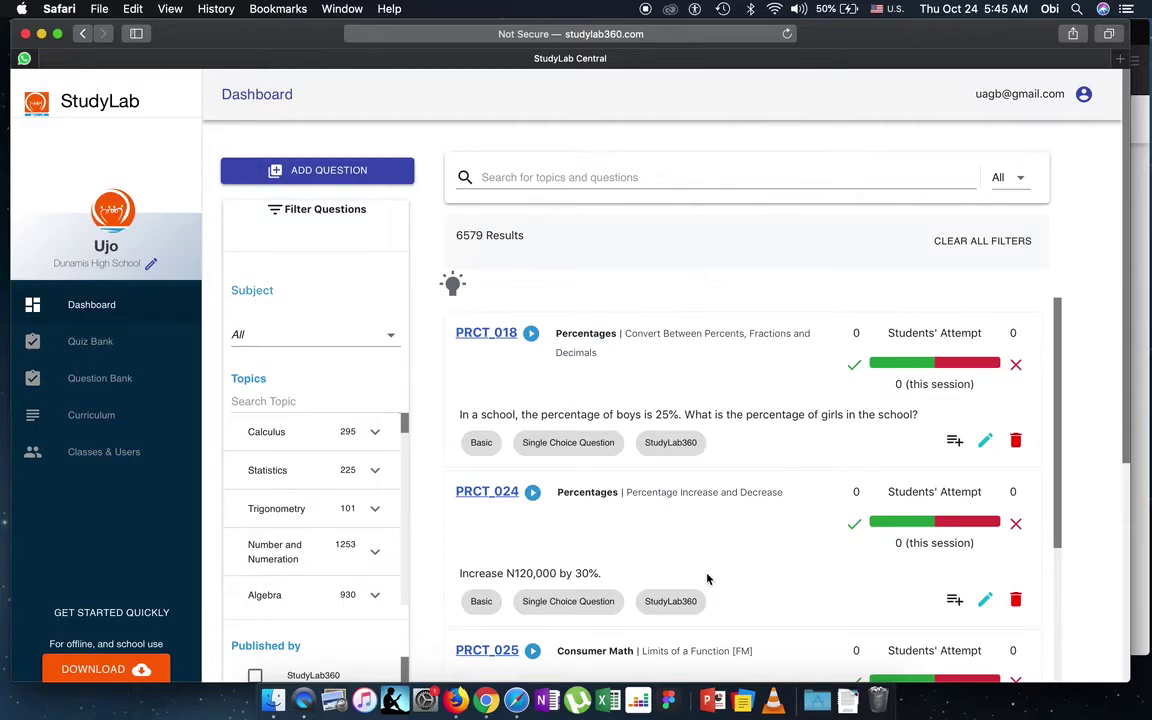
{"action": "scroll", "coordinate": [707, 578], "scroll_direction": "down", "scroll_amount": 8}
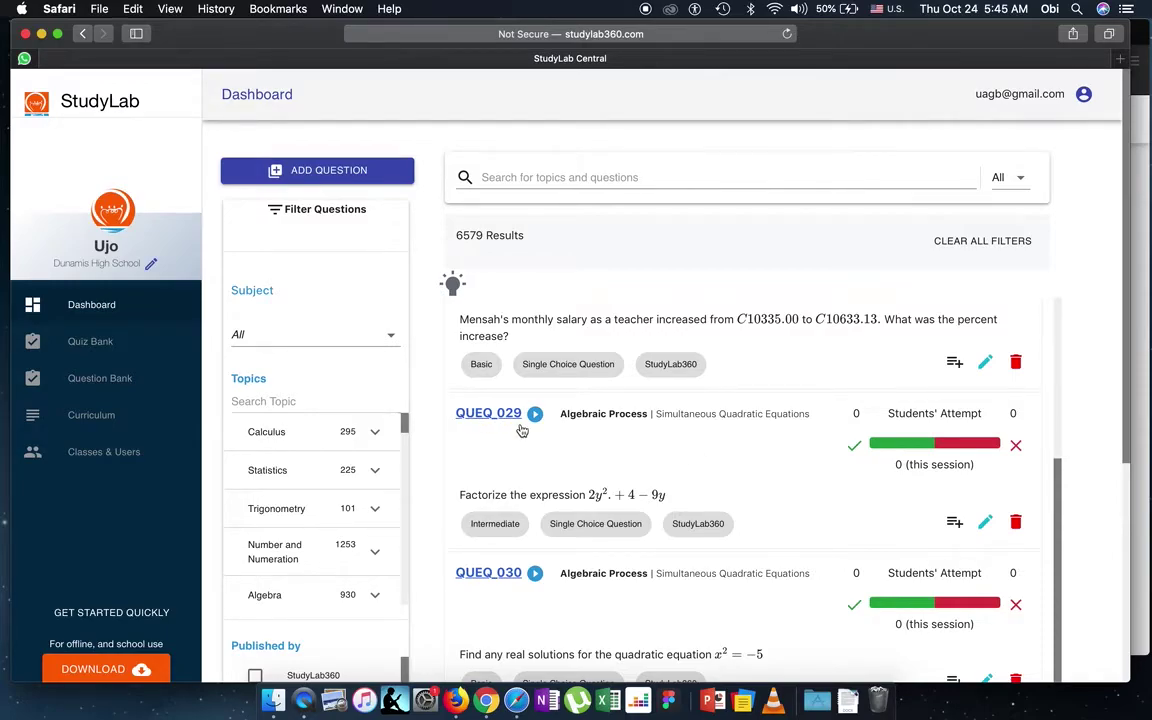
{"action": "scroll", "coordinate": [521, 430], "scroll_direction": "up", "scroll_amount": 8}
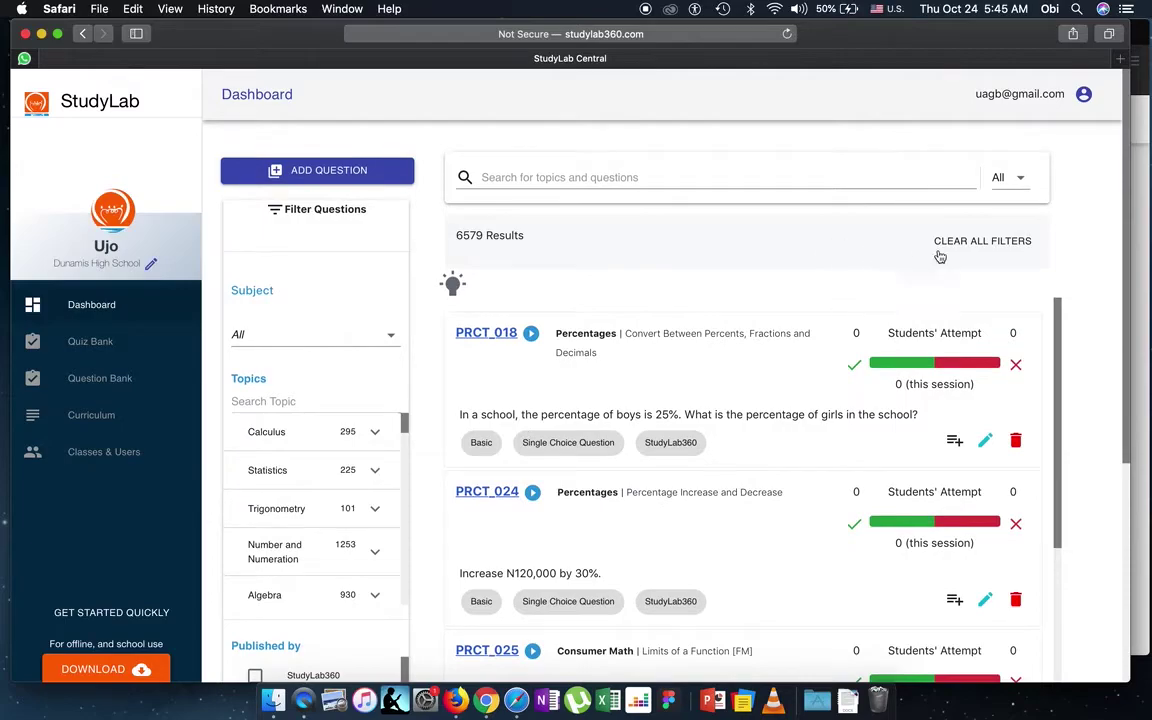
- Search the question bank for queq_029
{"action": "left_click", "coordinate": [706, 179]}
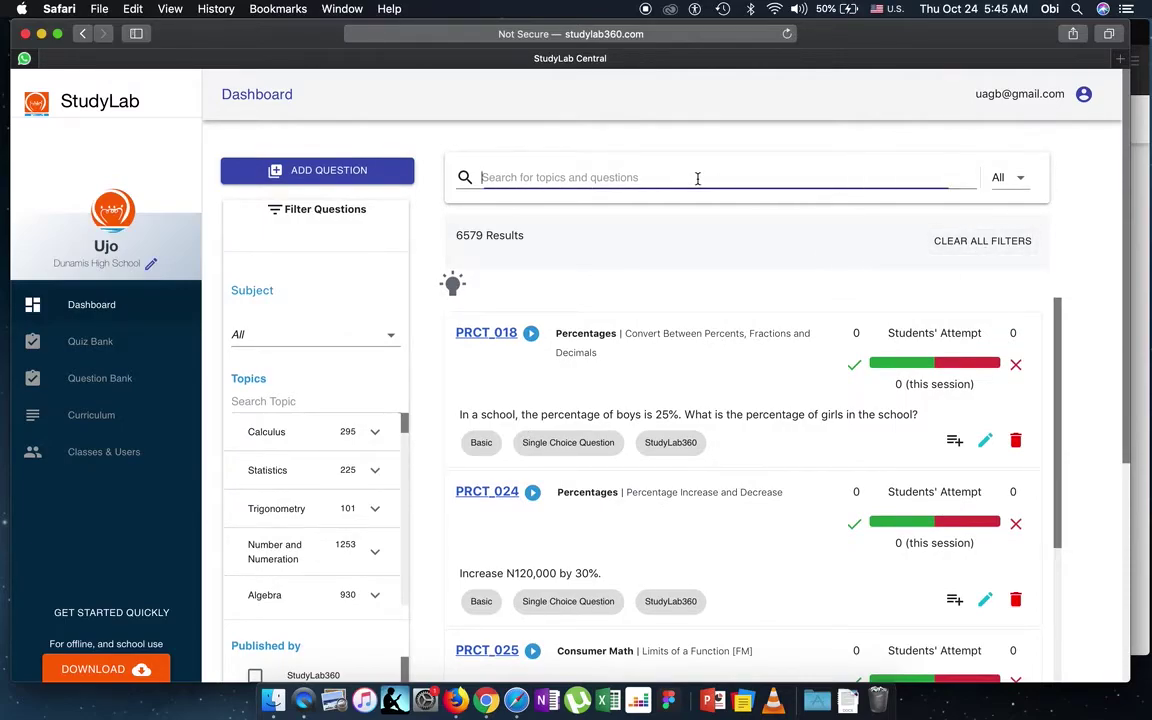
{"action": "type", "text": "que"}
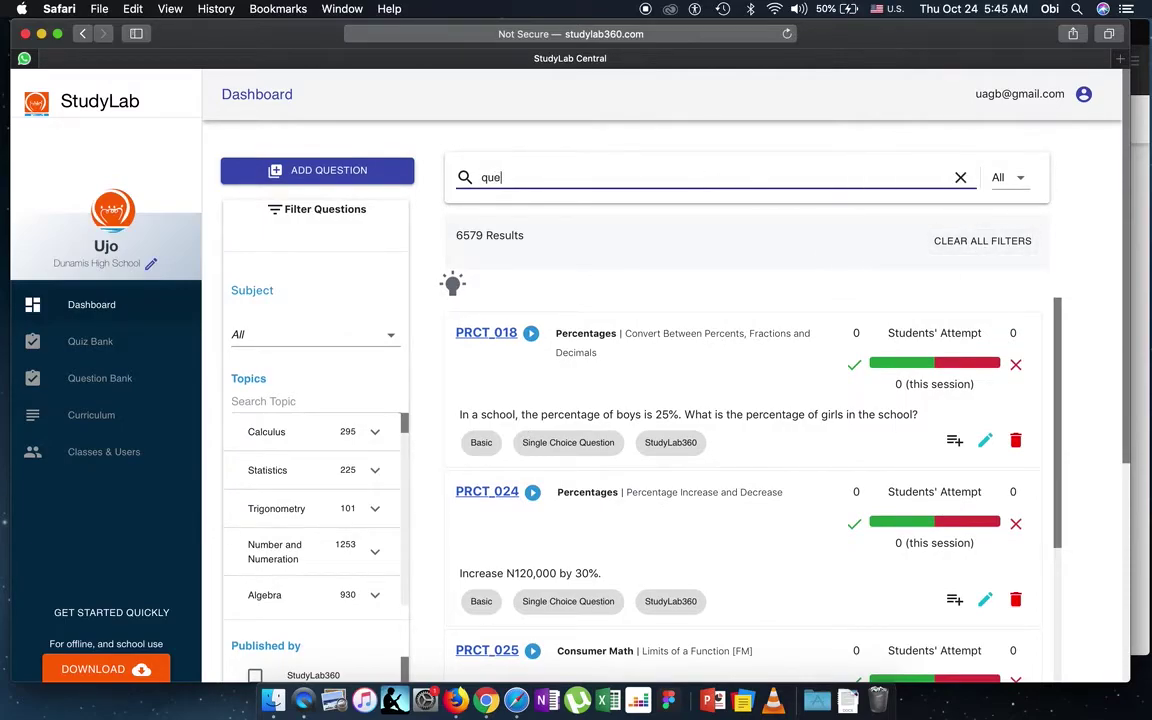
{"action": "type", "text": "en_029"}
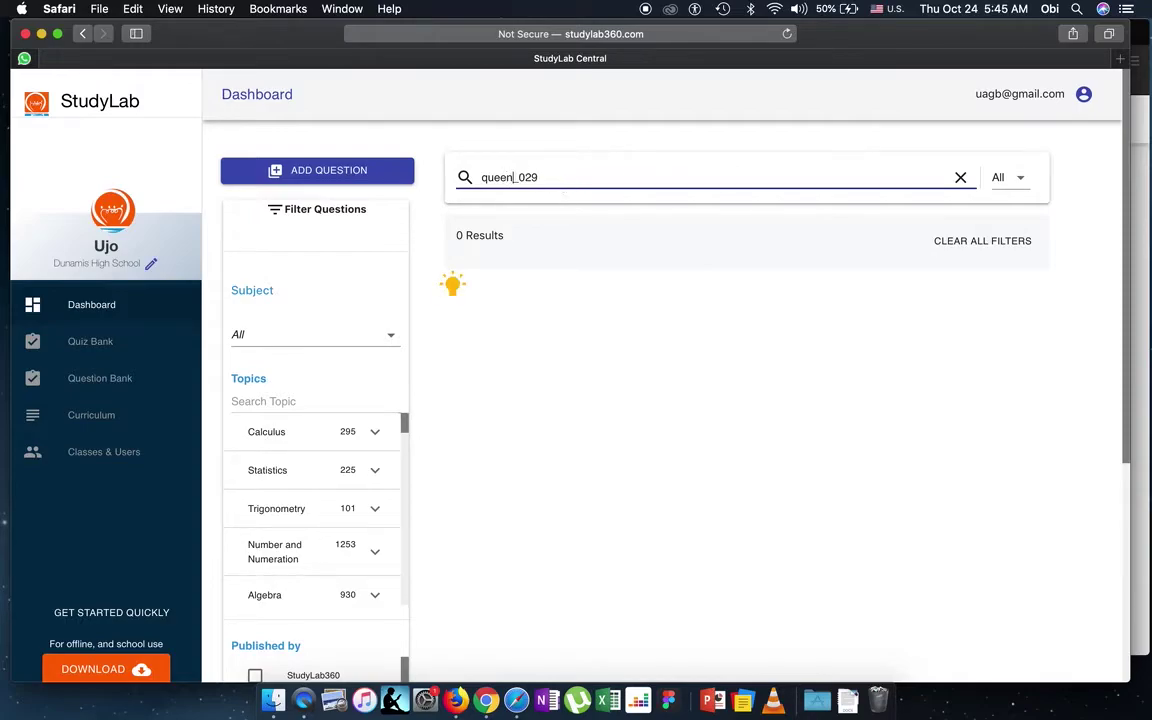
{"action": "key", "text": "BackSpace"}
{"action": "key", "text": "BackSpace"}
{"action": "type", "text": "q"}
{"action": "key", "text": "Return"}
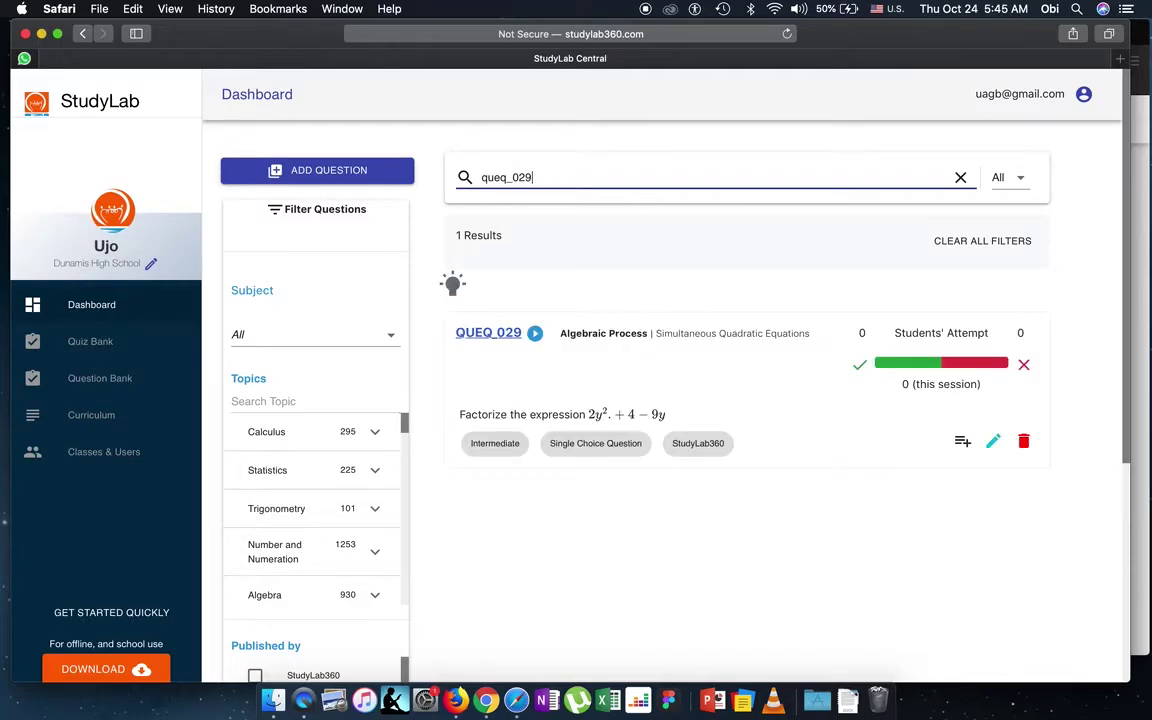
- Preview question QUEQ_029 with its answer options, finish the preview and clear the search
{"action": "left_click", "coordinate": [497, 340]}
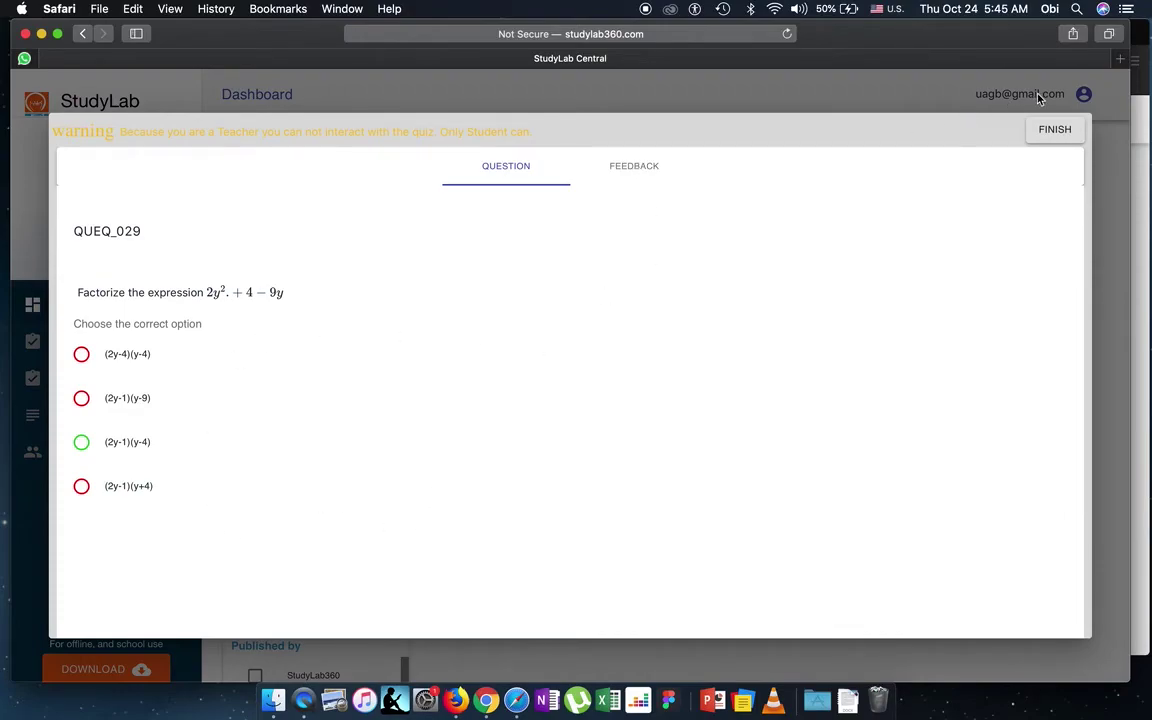
{"action": "left_click", "coordinate": [1050, 132]}
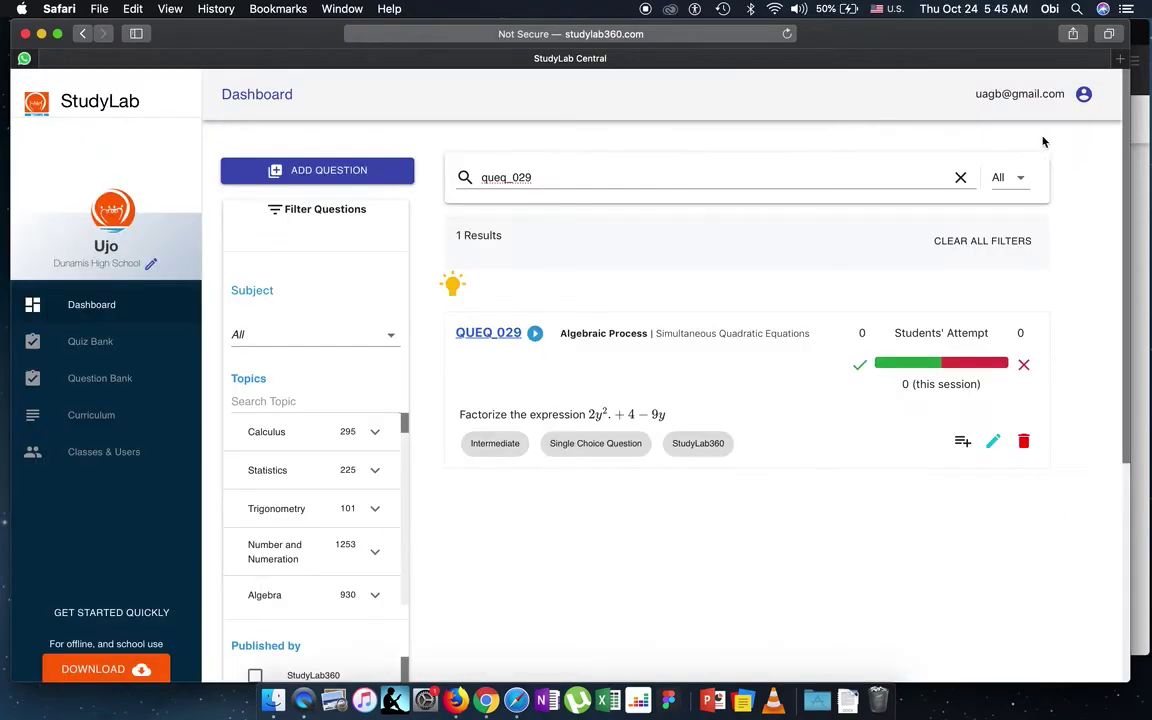
{"action": "left_click", "coordinate": [961, 179]}
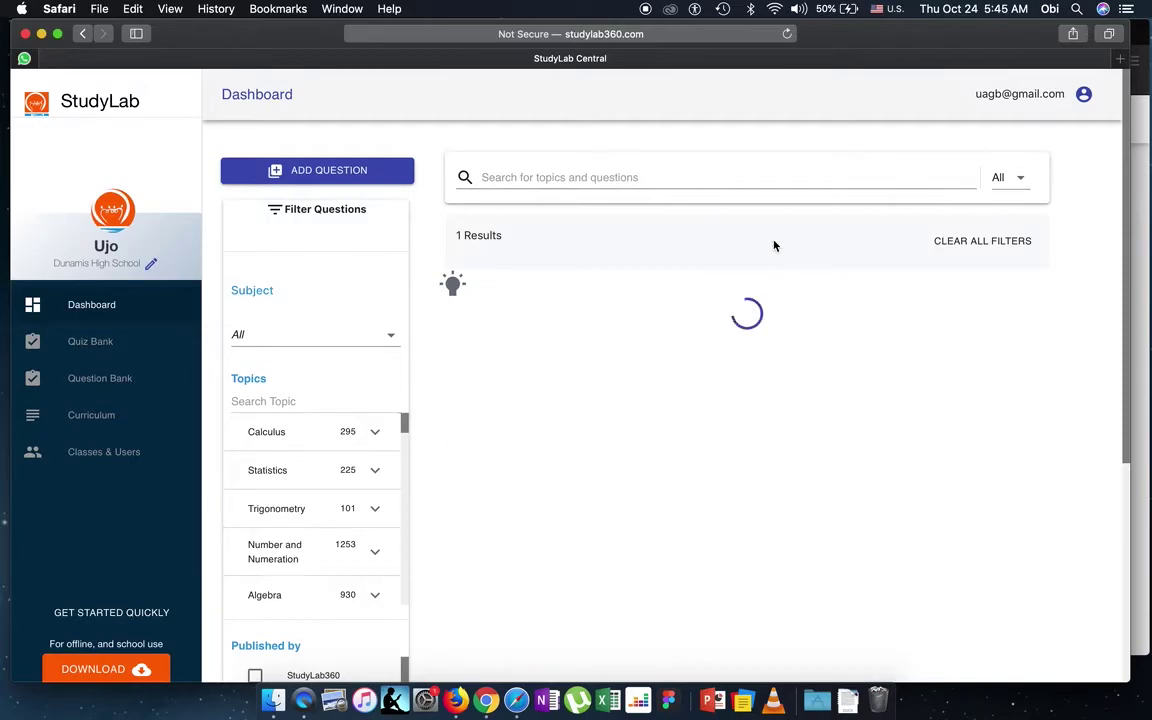
- Clear all question filters and search the question bank for simple interest
{"action": "left_click", "coordinate": [681, 178]}
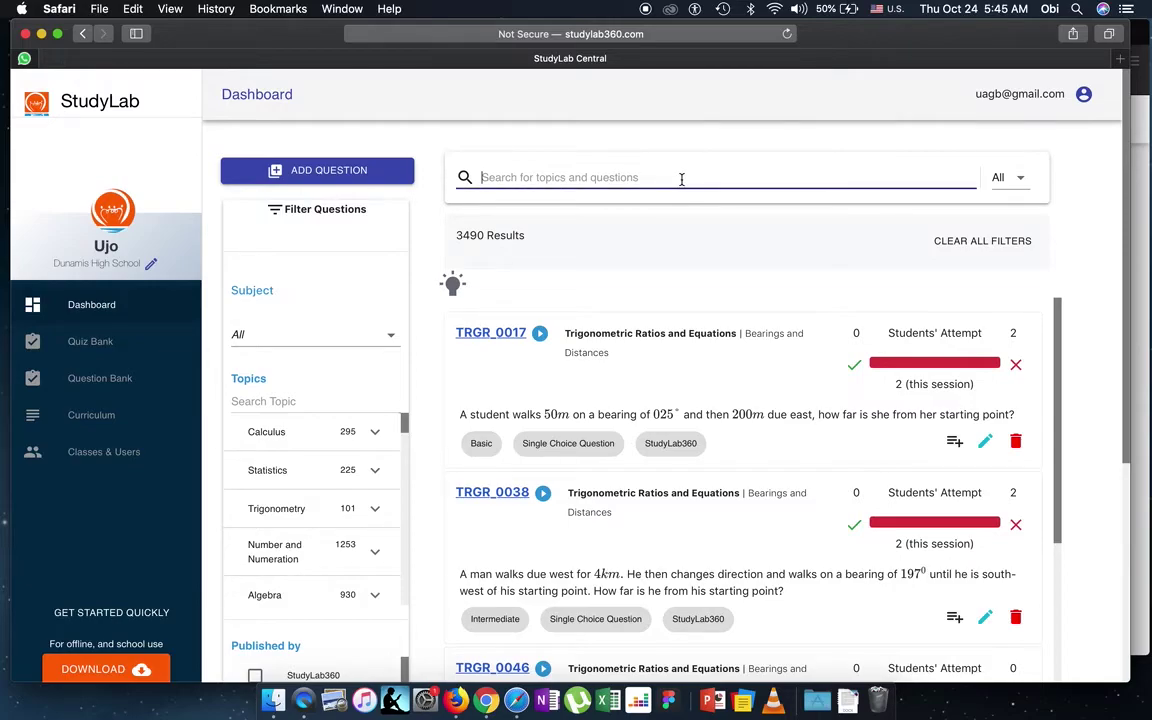
{"action": "left_click", "coordinate": [980, 243]}
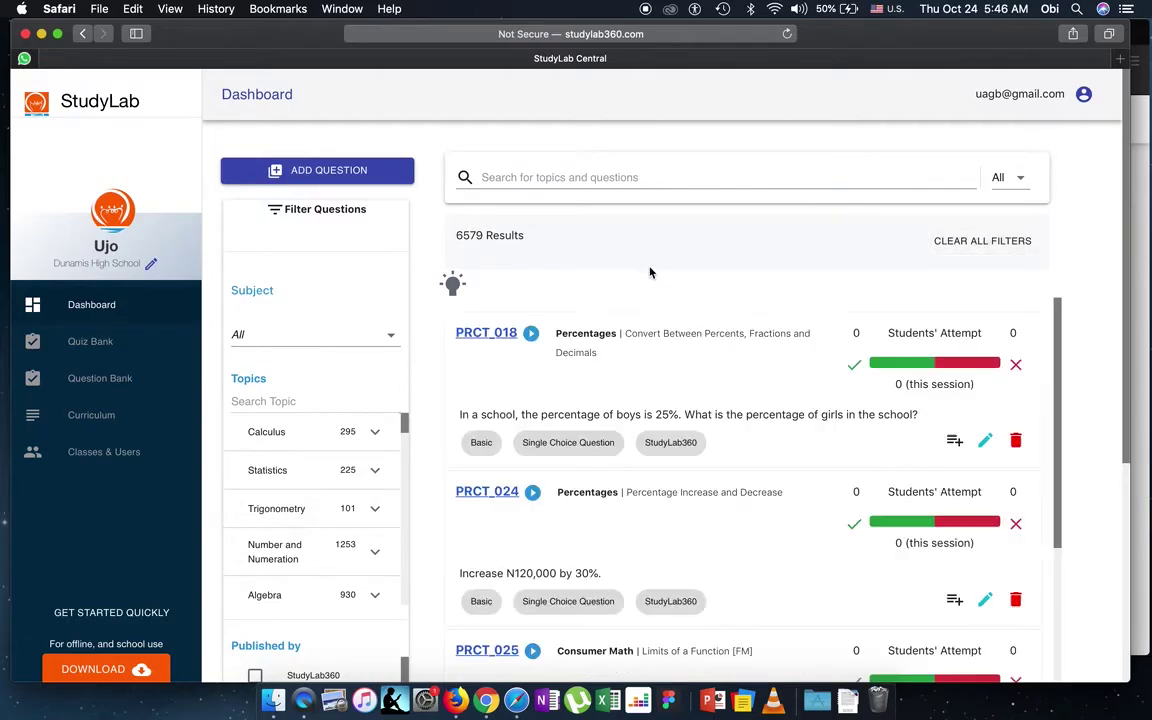
{"action": "left_click", "coordinate": [707, 177]}
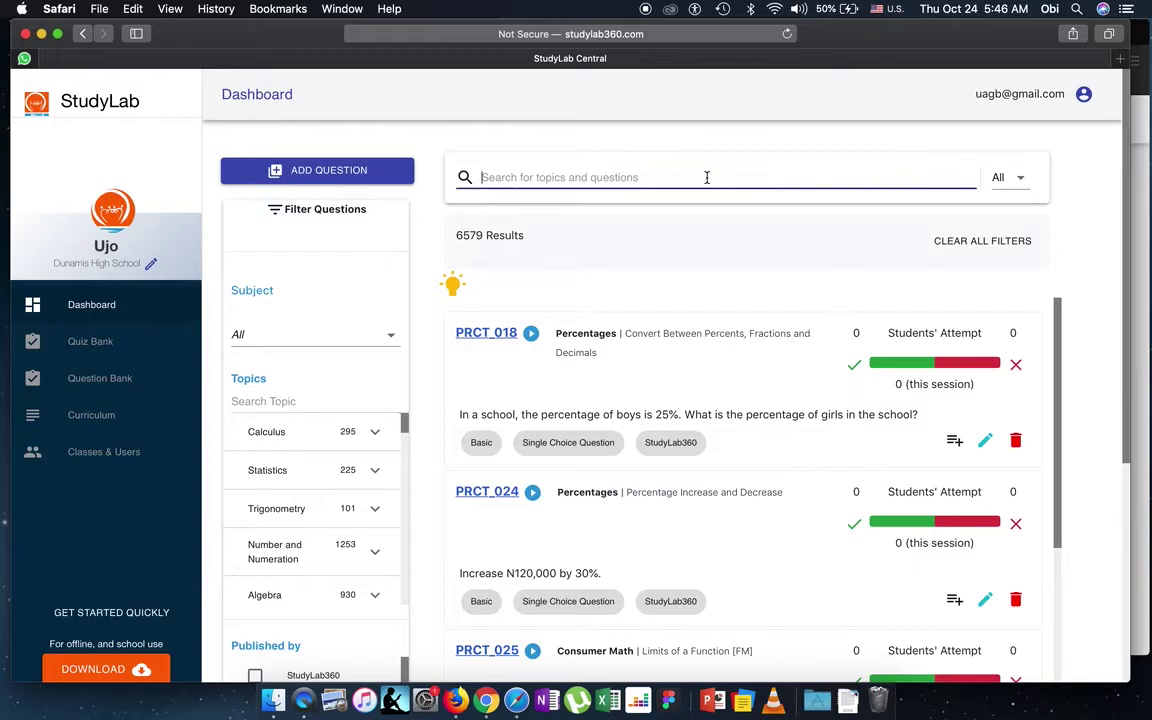
{"action": "type", "text": "simple"}
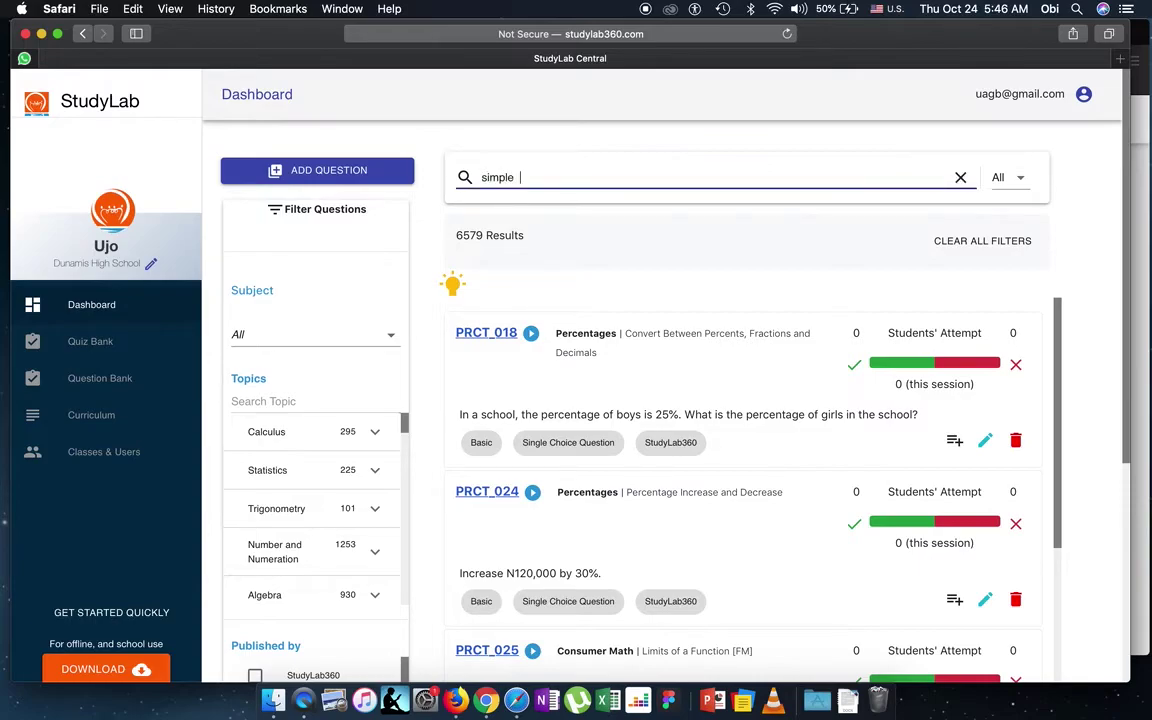
{"action": "type", "text": " interest"}
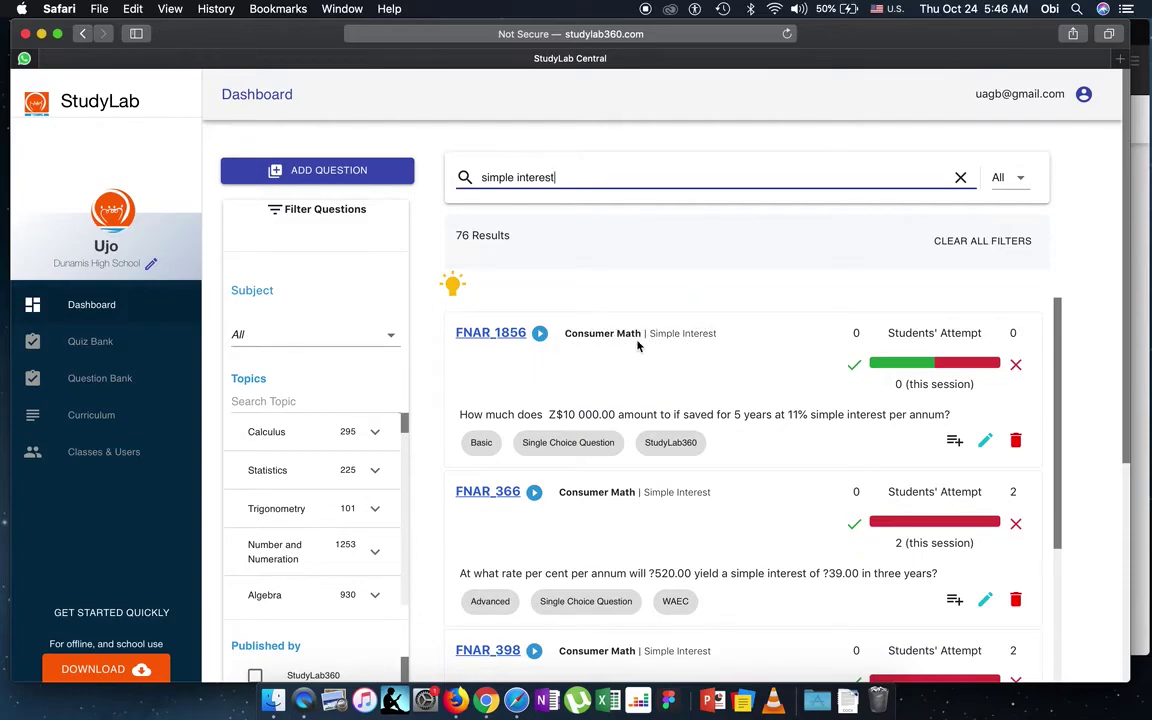
- Look through the simple interest questions and expand the Trigonometry topic filter to view its subtopics
{"action": "scroll", "coordinate": [700, 343], "scroll_direction": "down", "scroll_amount": 3}
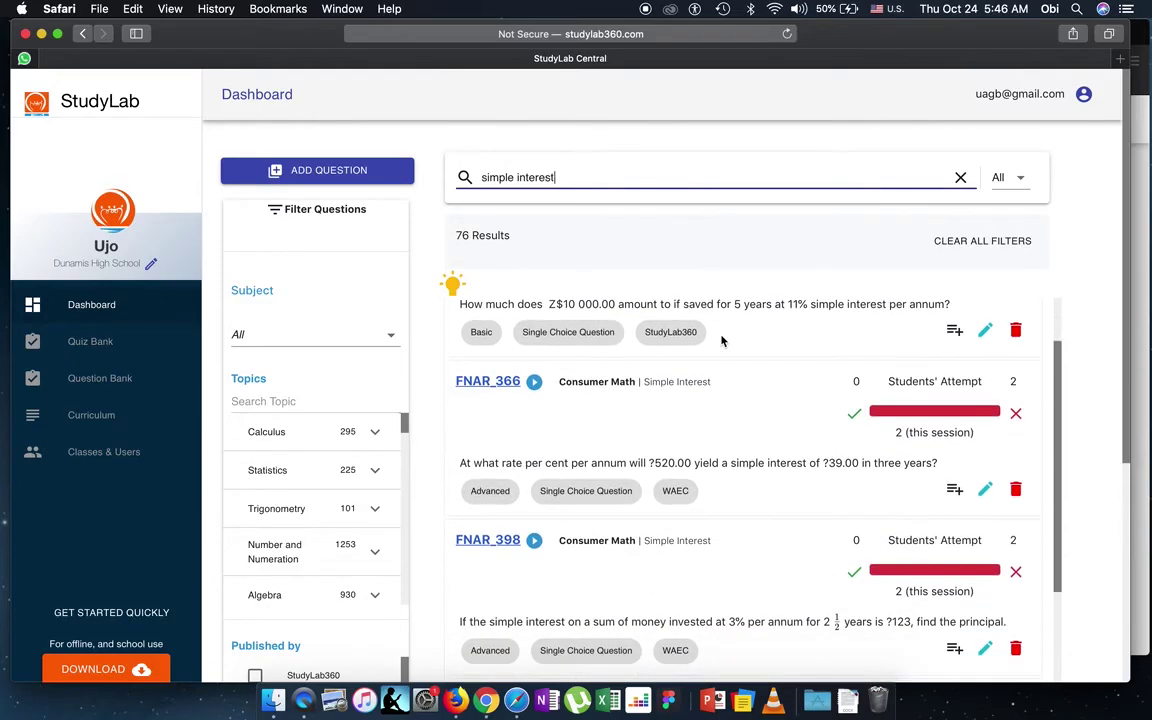
{"action": "scroll", "coordinate": [722, 341], "scroll_direction": "down", "scroll_amount": 8}
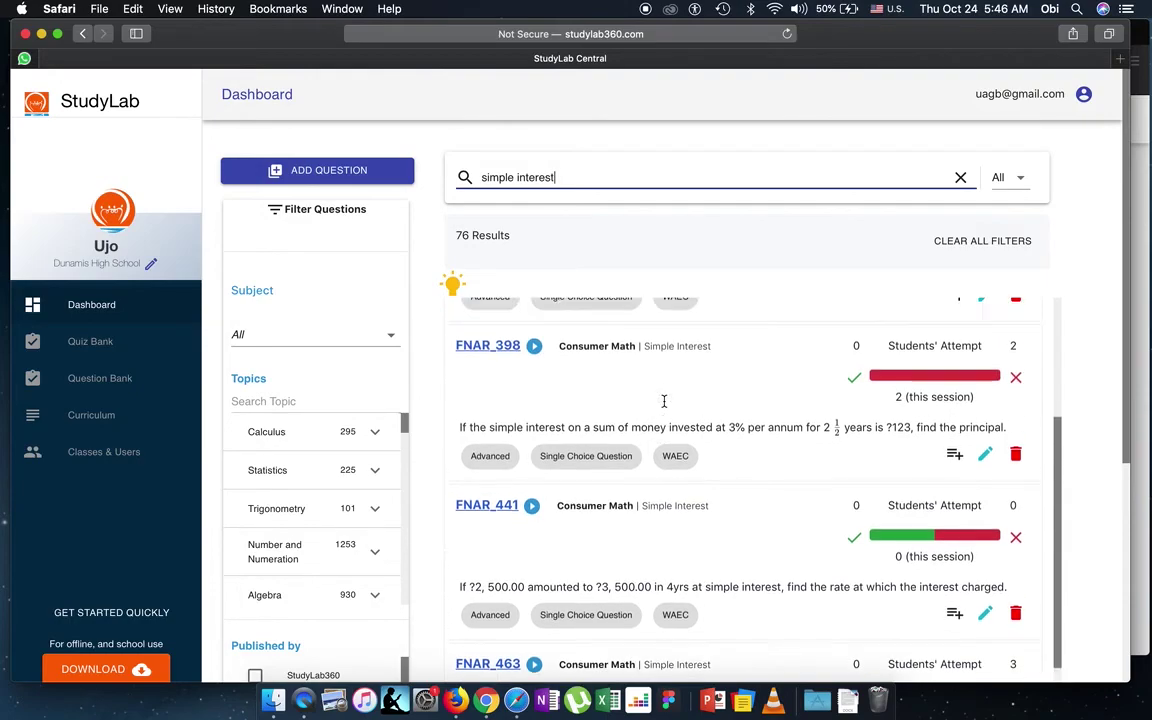
{"action": "scroll", "coordinate": [664, 404], "scroll_direction": "up", "scroll_amount": 1}
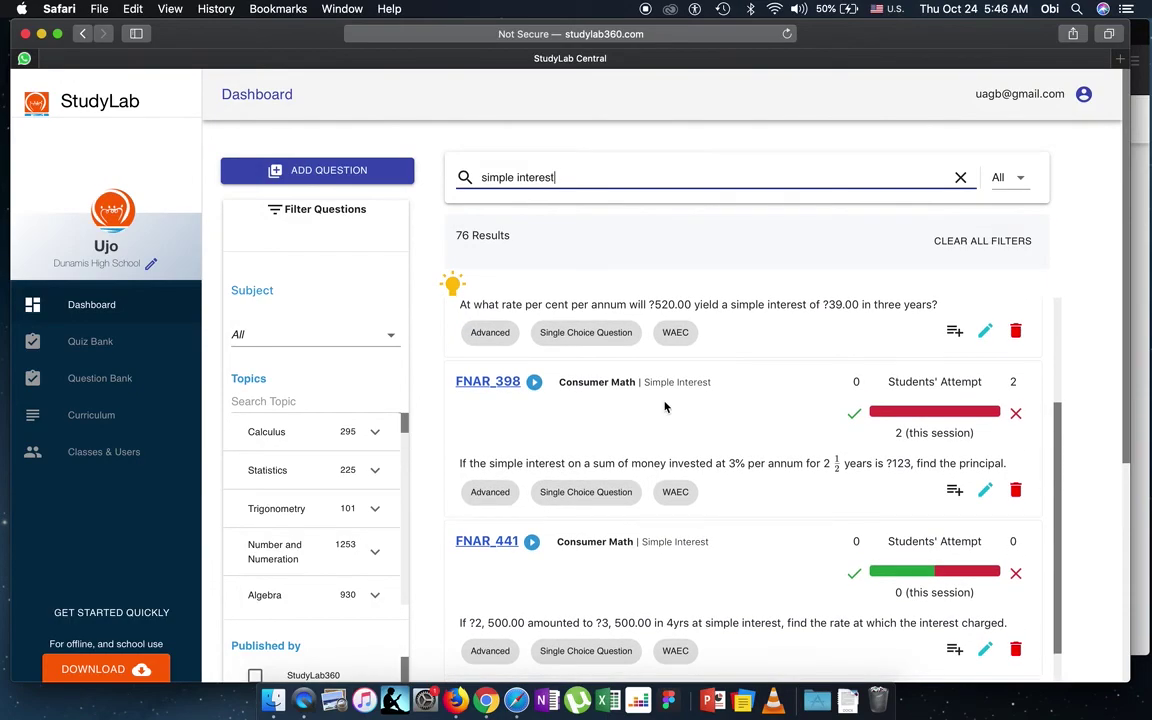
{"action": "left_click", "coordinate": [376, 520]}
{"action": "scroll", "coordinate": [376, 521], "scroll_direction": "down", "scroll_amount": 2}
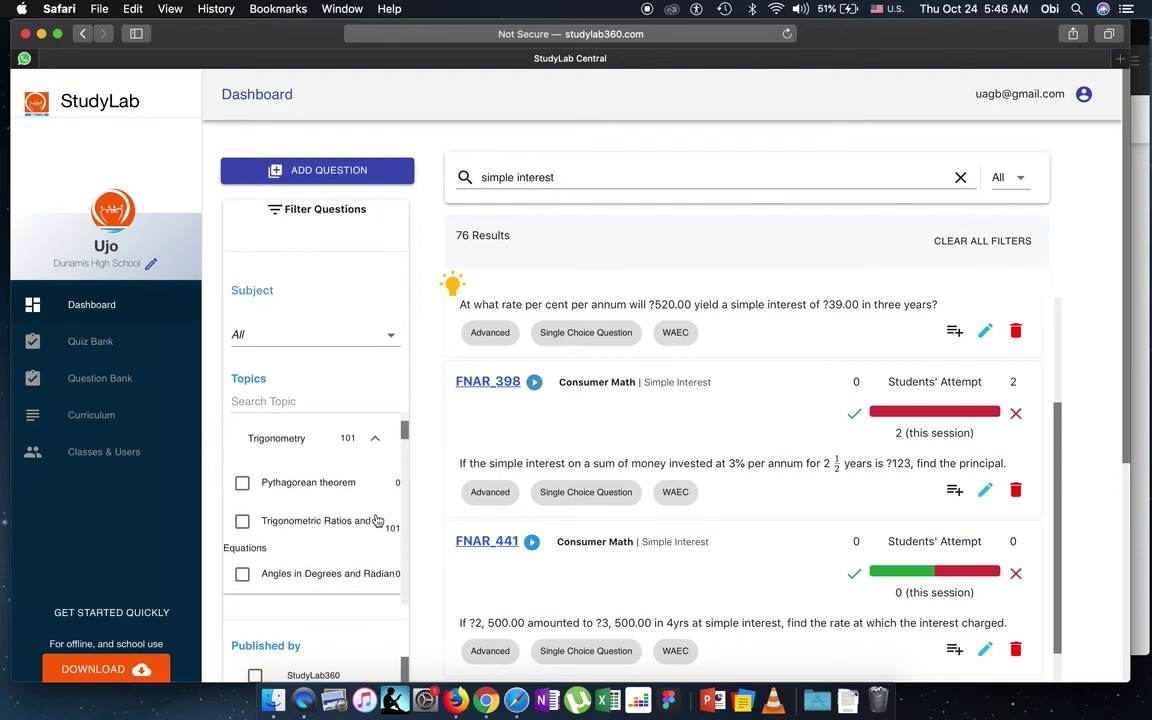